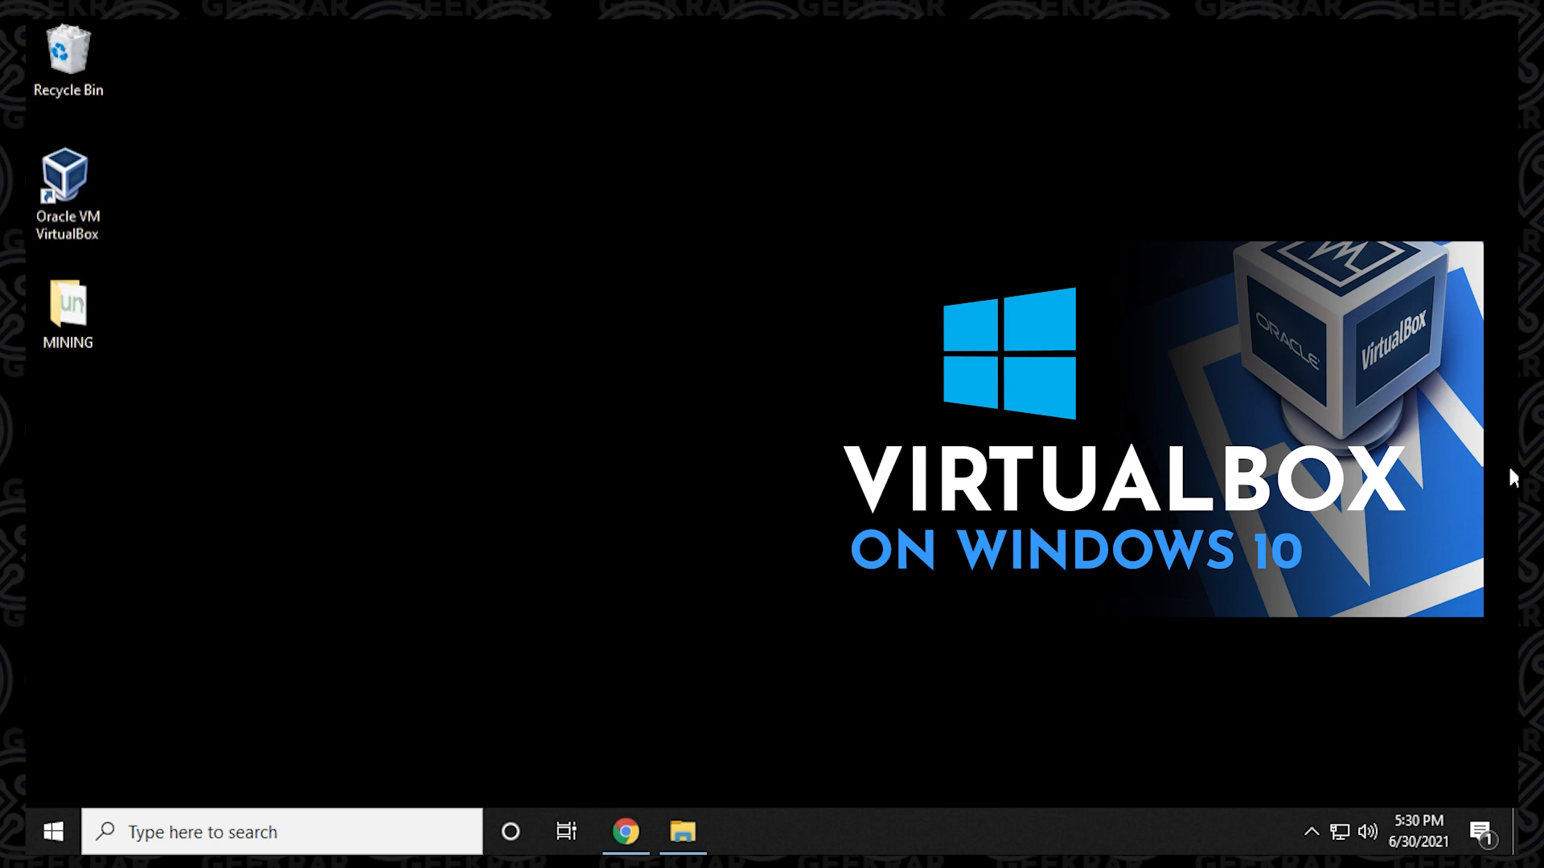
# Switch to Chrome, search Google for "kali linux" and open the official kali.org website from the results.
pyautogui.click(625, 833)
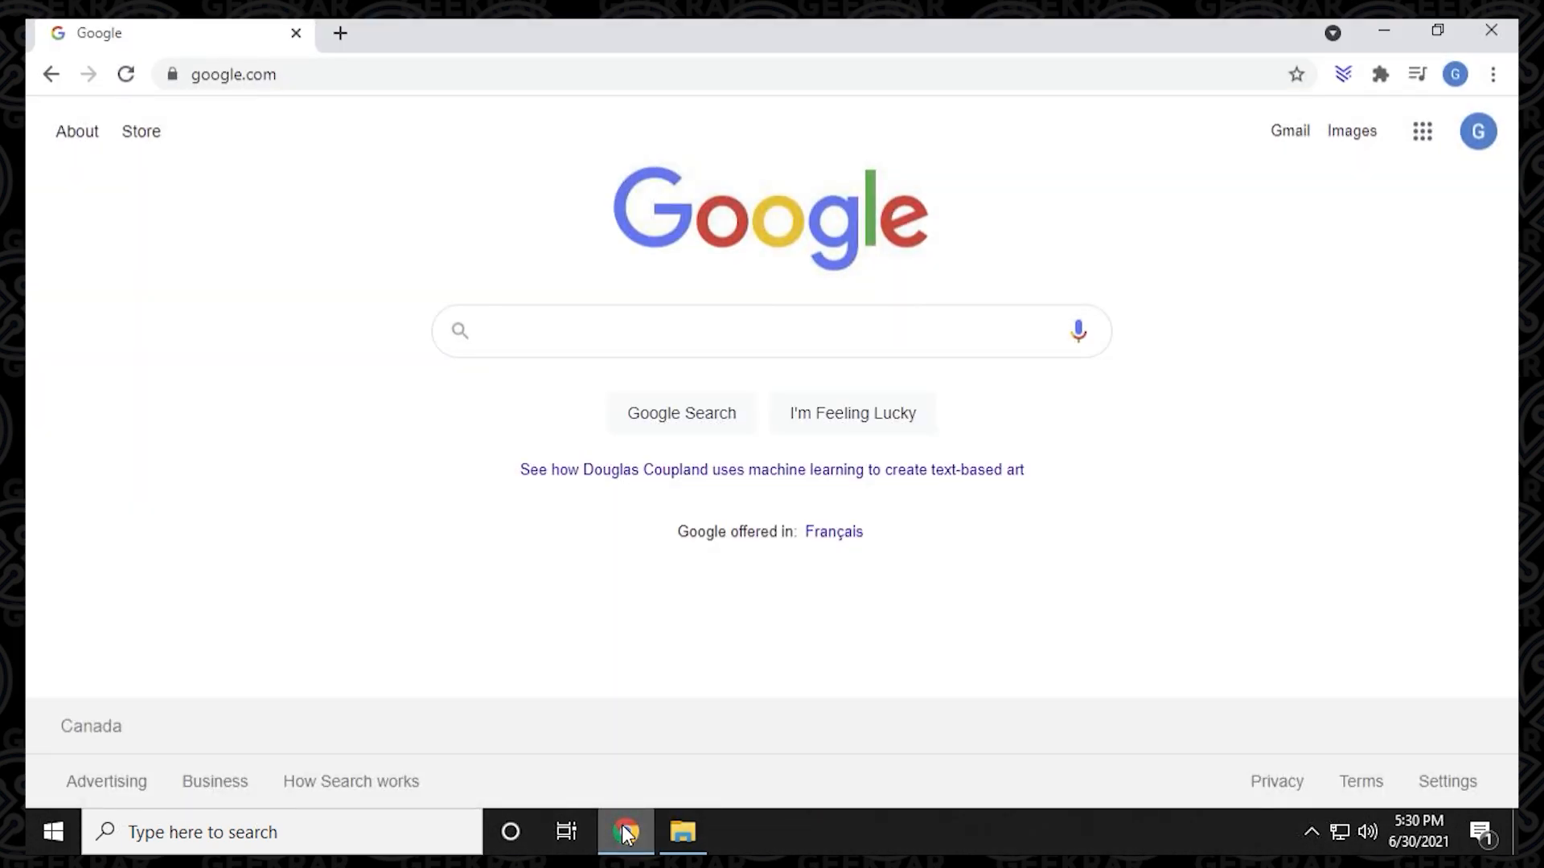
pyautogui.write('kali li')
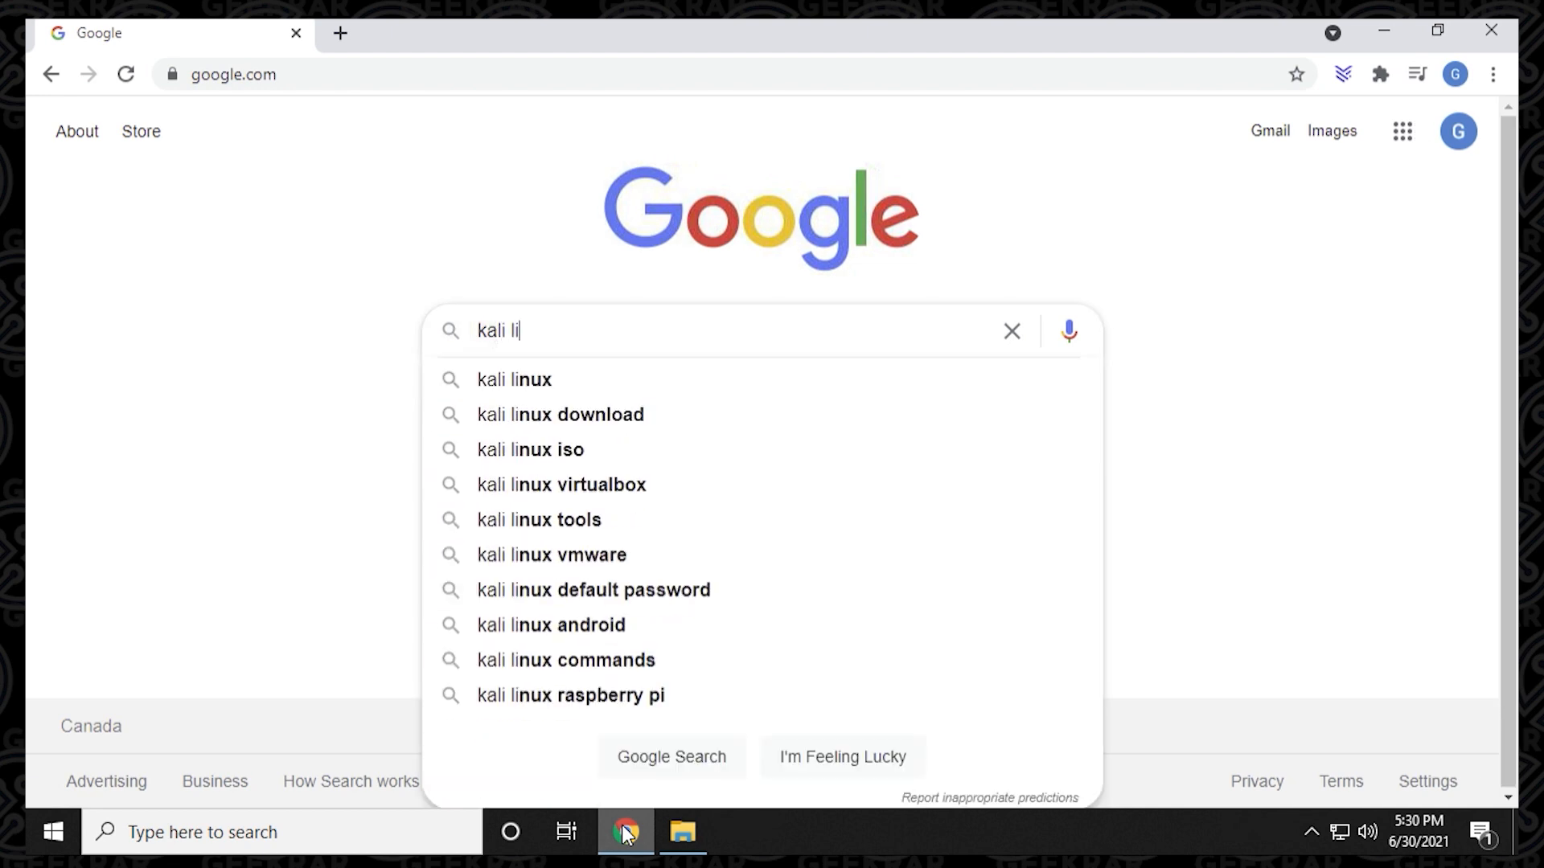
pyautogui.write('nux')
pyautogui.press('Return')
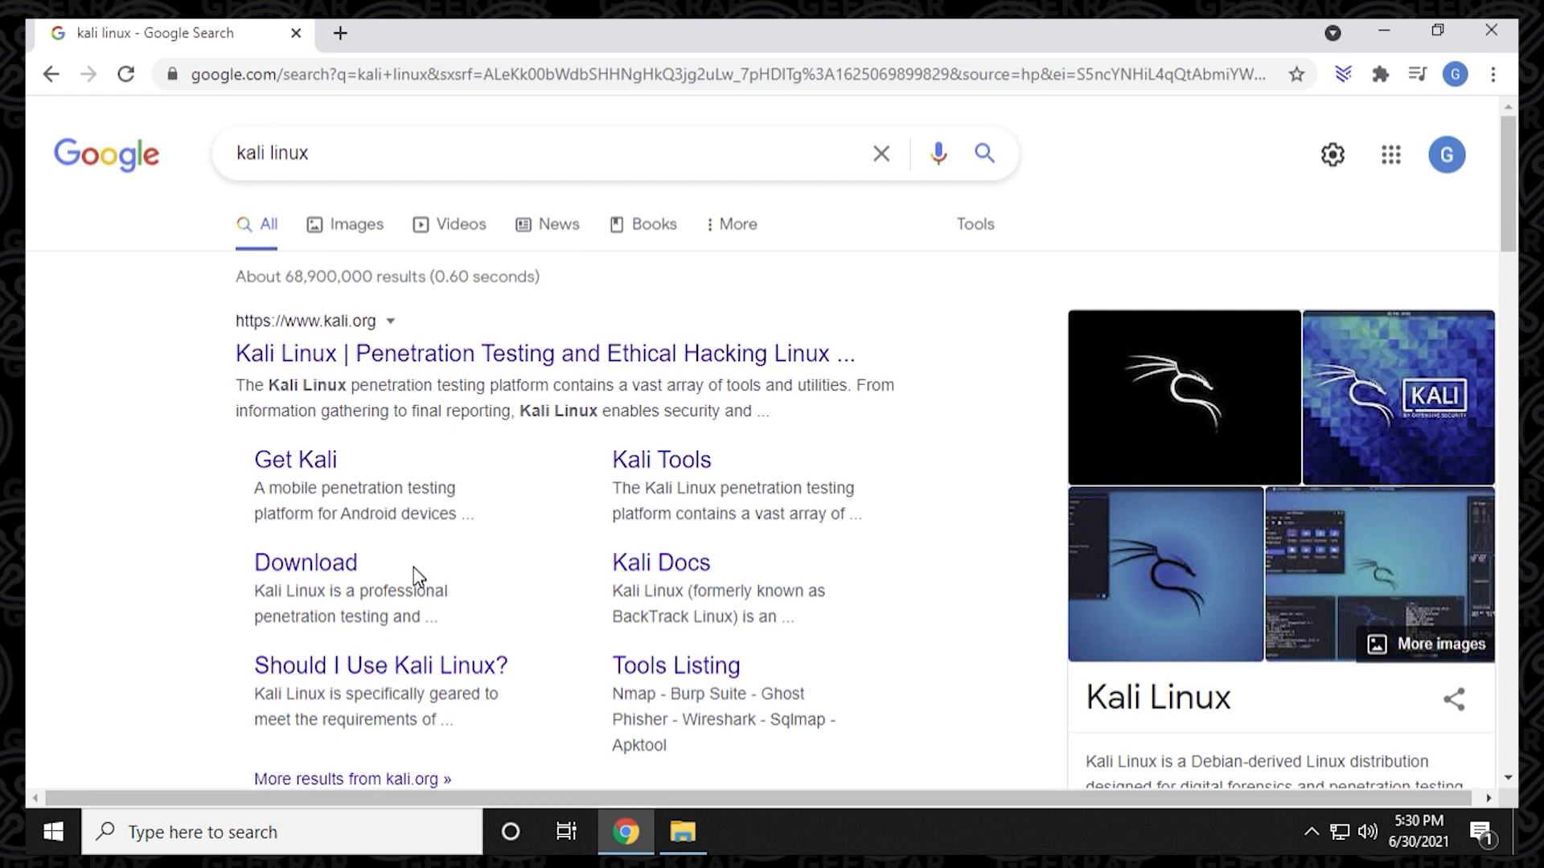
pyautogui.click(431, 356)
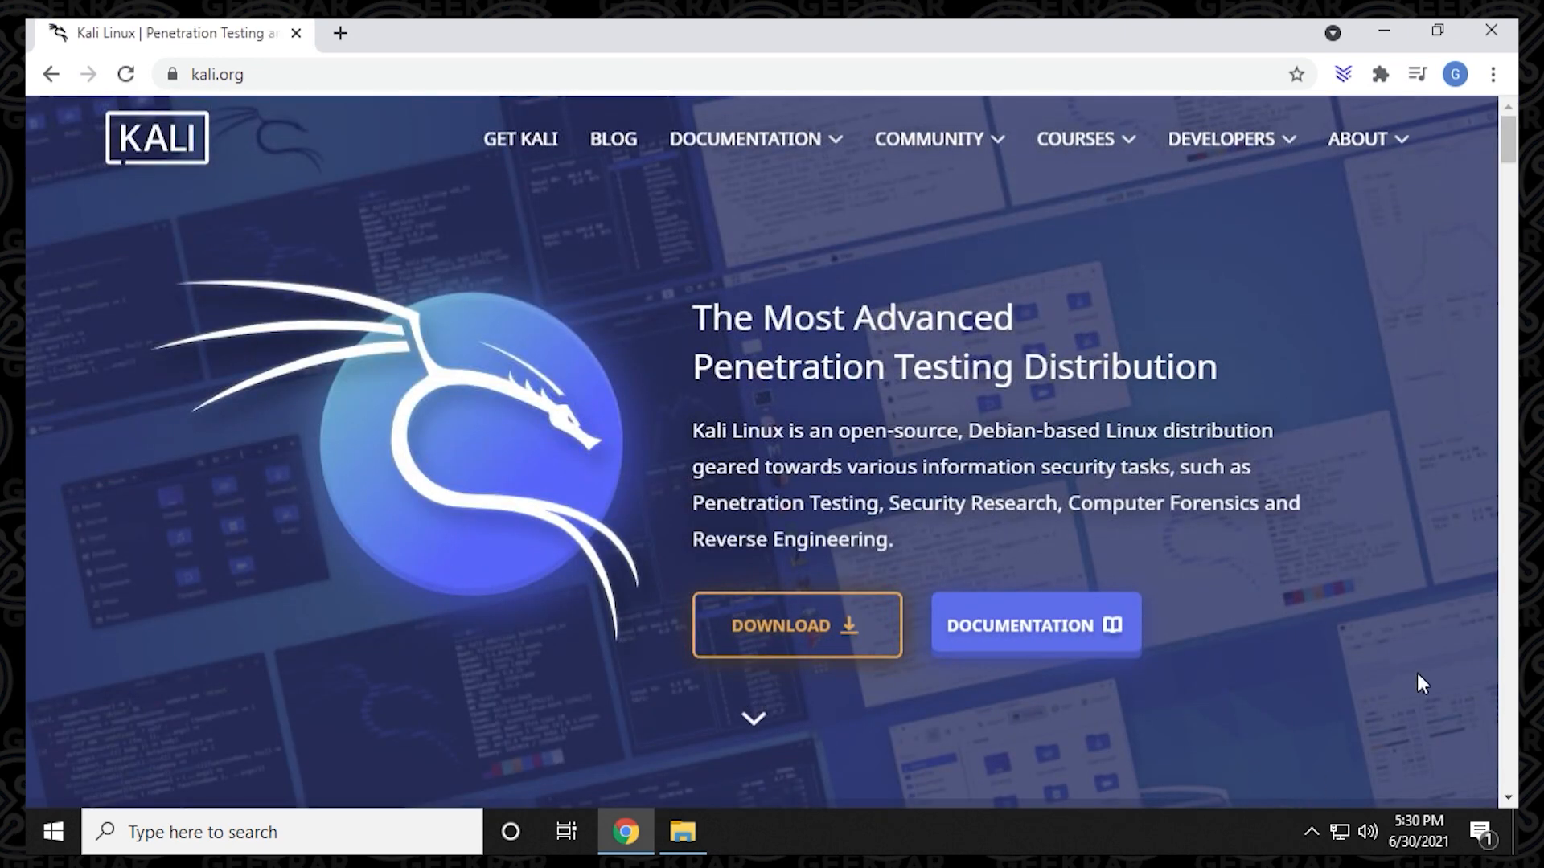
# Open the Kali download page and go to its Bare Metal images section.
pyautogui.scroll(-2, 1506, 188)
pyautogui.scroll(-8, 1506, 193)
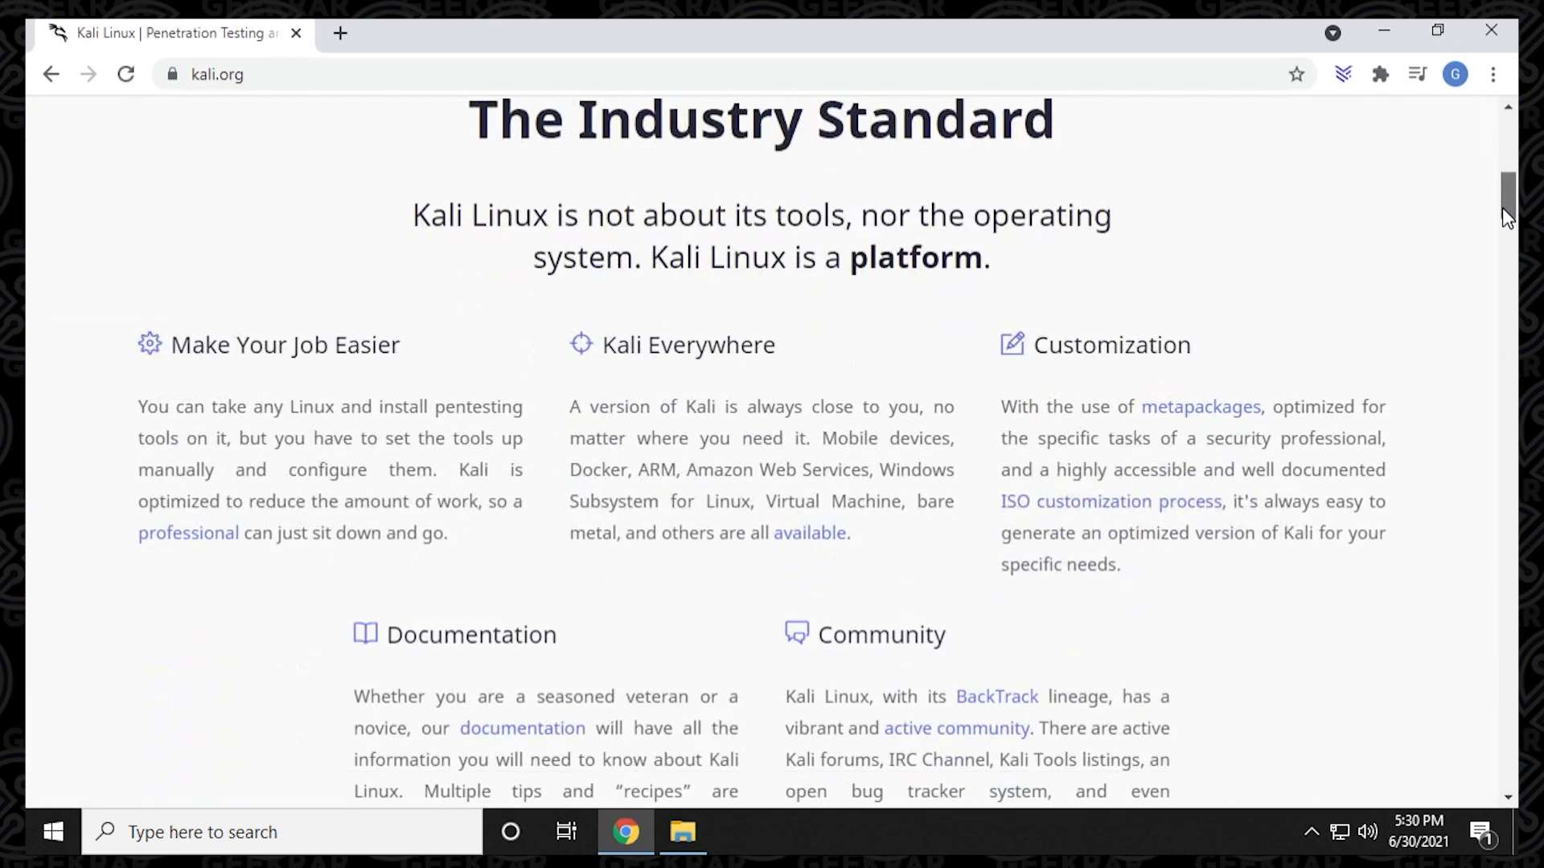
pyautogui.scroll(10, 1506, 215)
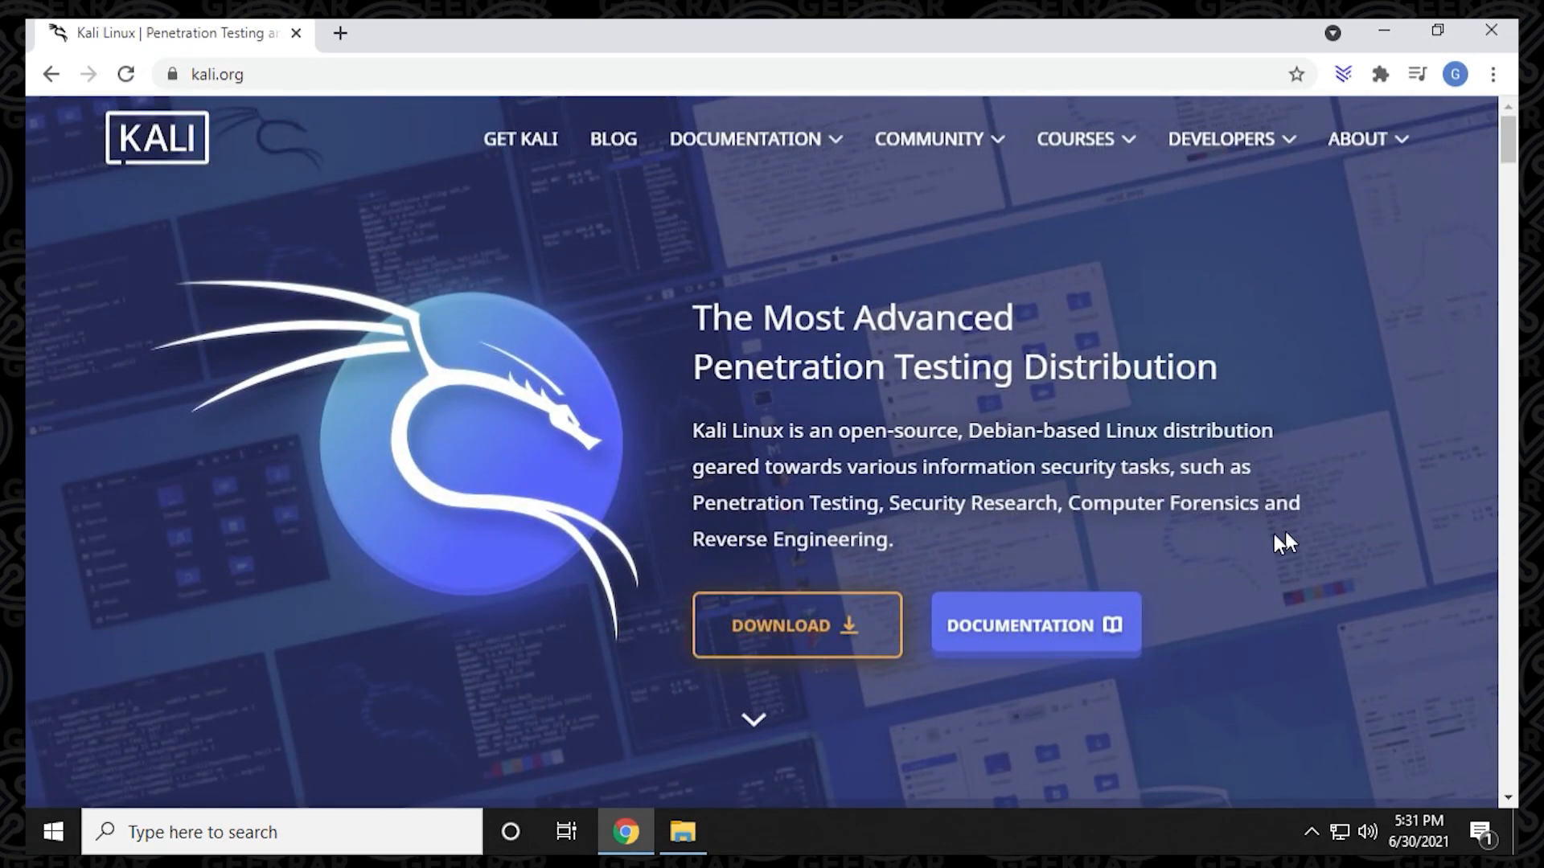
pyautogui.click(799, 638)
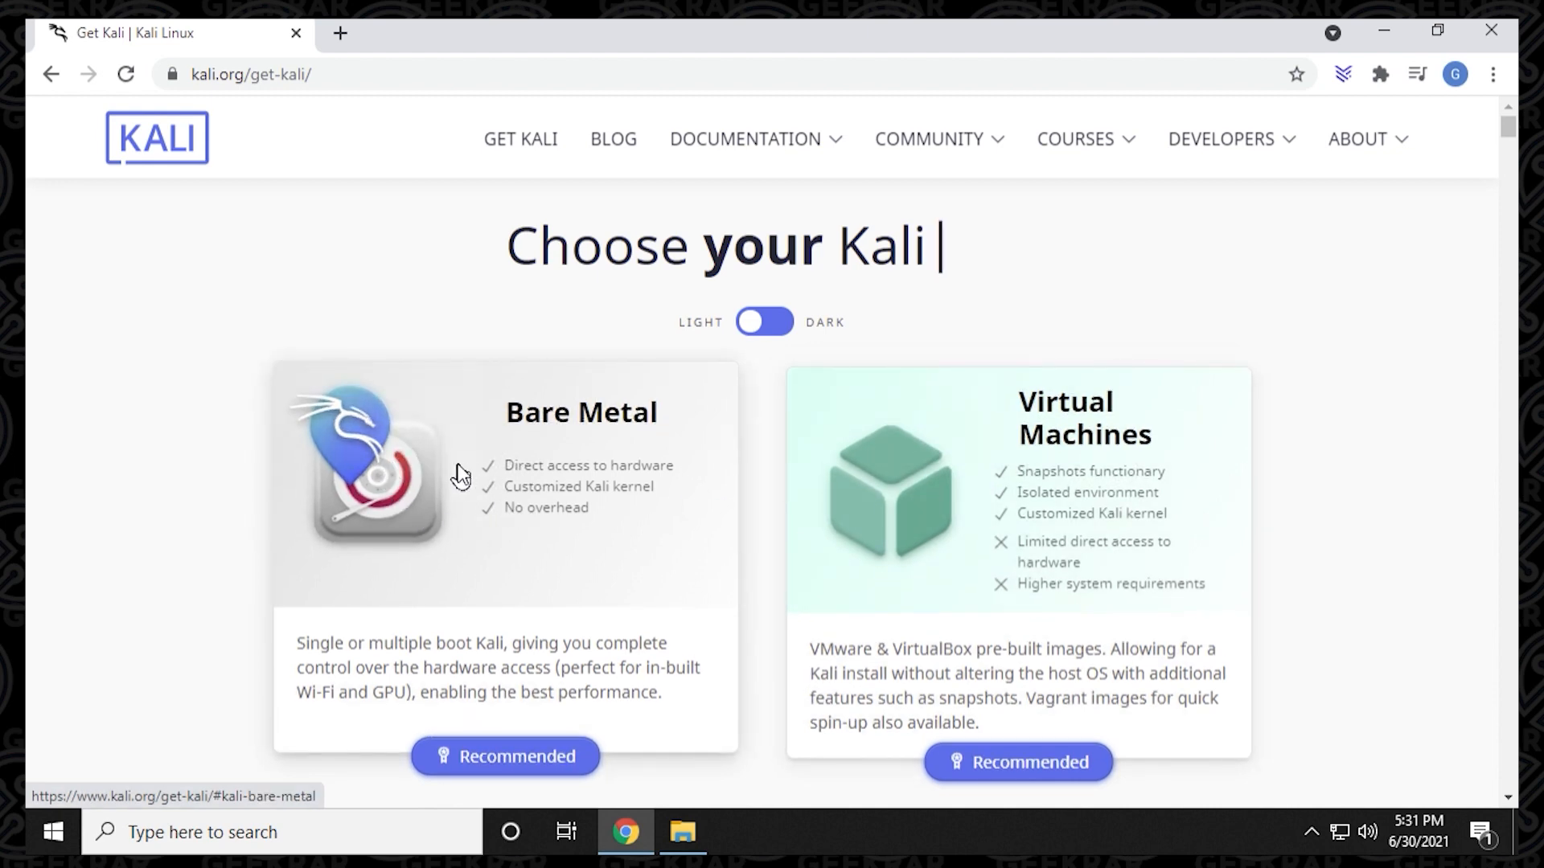
pyautogui.scroll(-10, 414, 483)
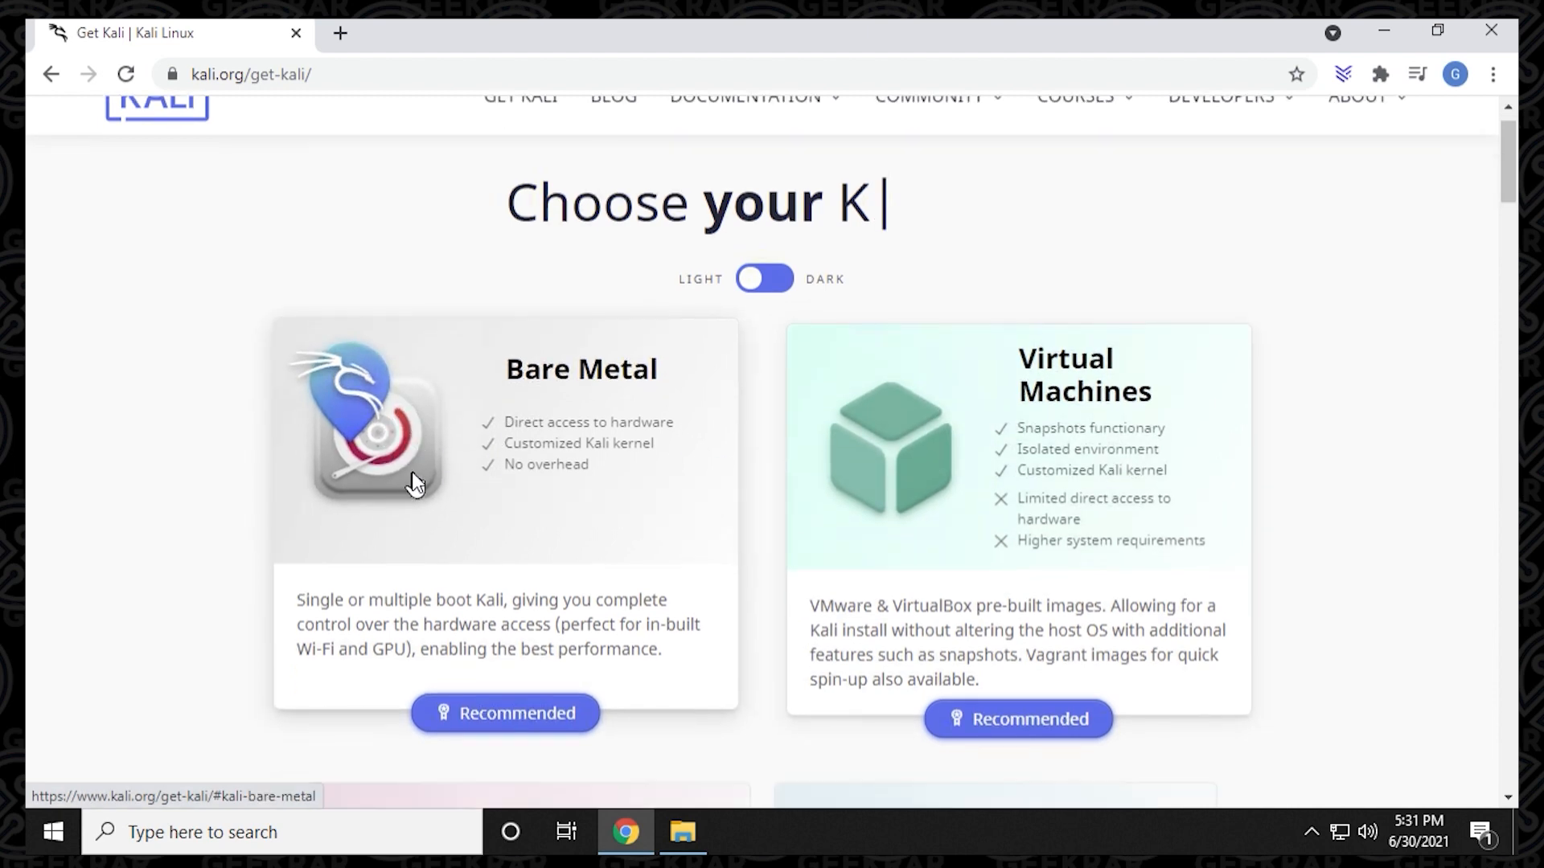
pyautogui.click(415, 483)
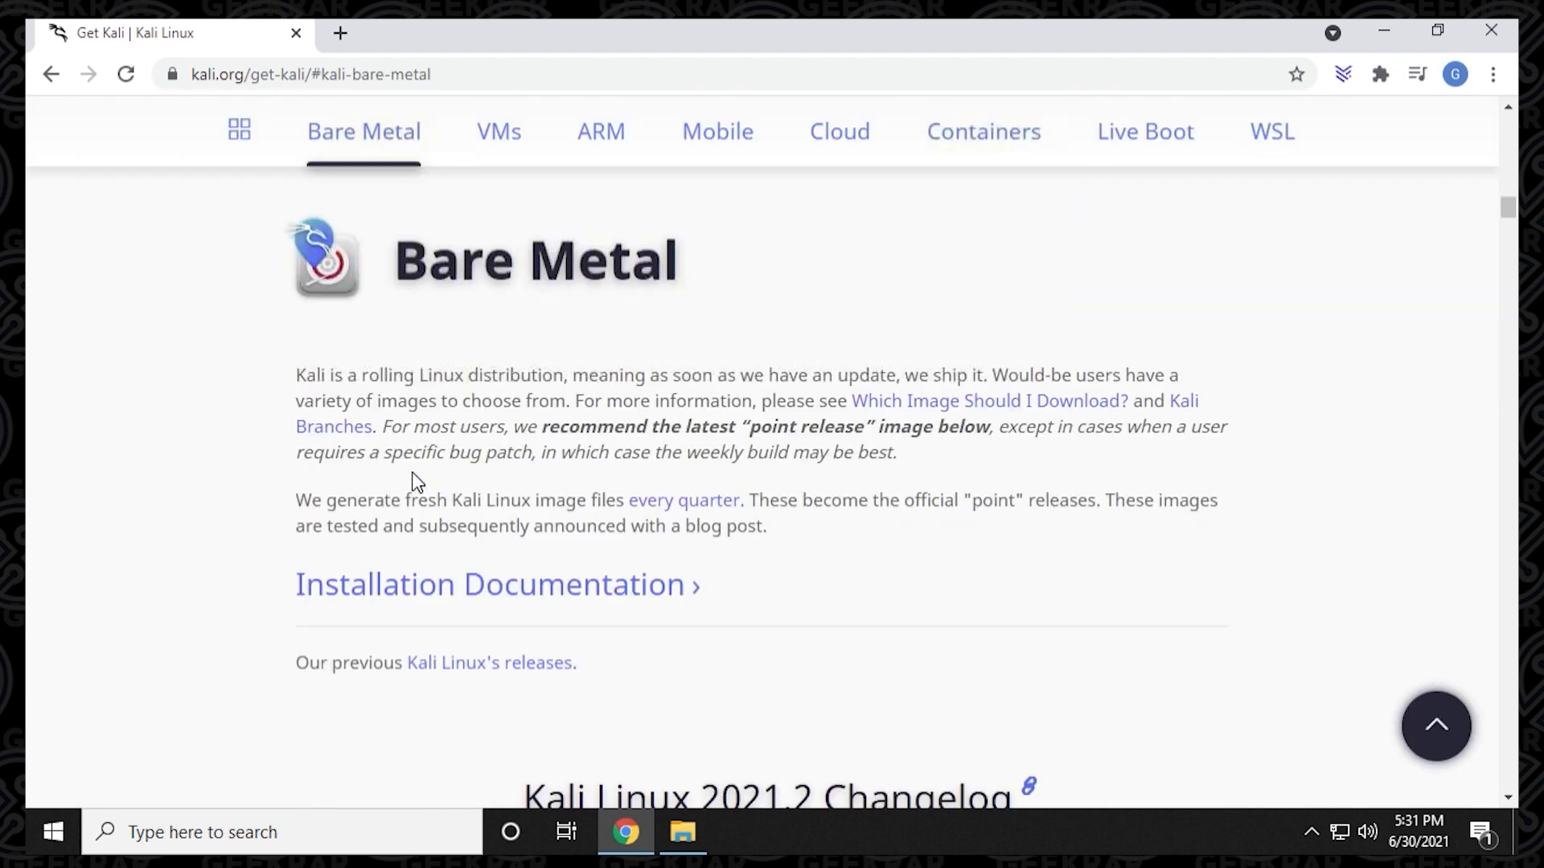
# Download the recommended 64-bit Kali Linux 2021.2 Installer image and close the browser.
pyautogui.scroll(-4, 1055, 488)
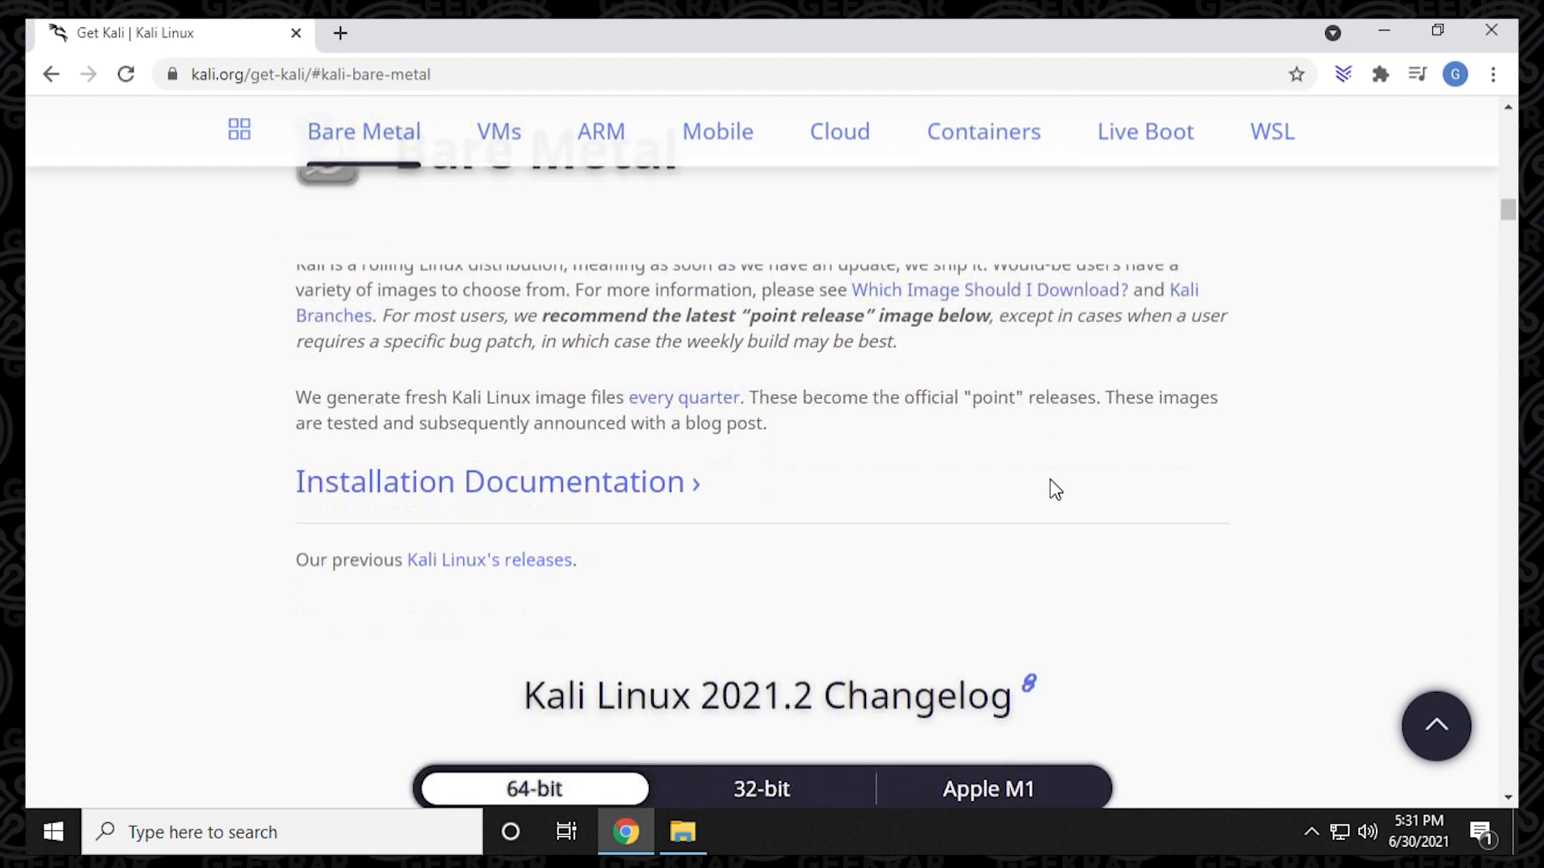
pyautogui.scroll(-4, 1055, 488)
pyautogui.scroll(1, 1054, 489)
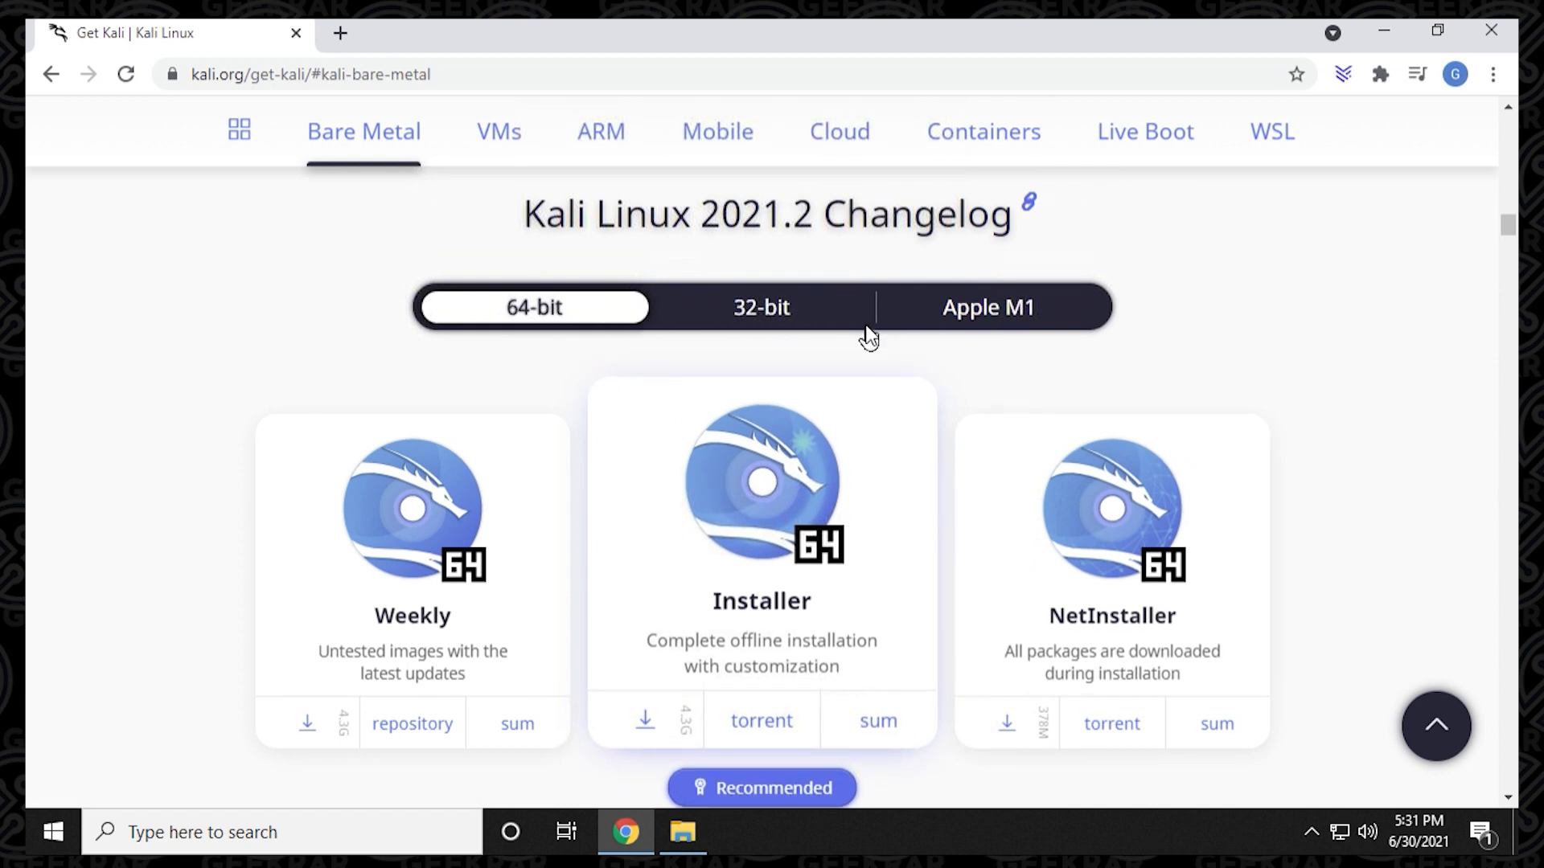
pyautogui.click(645, 714)
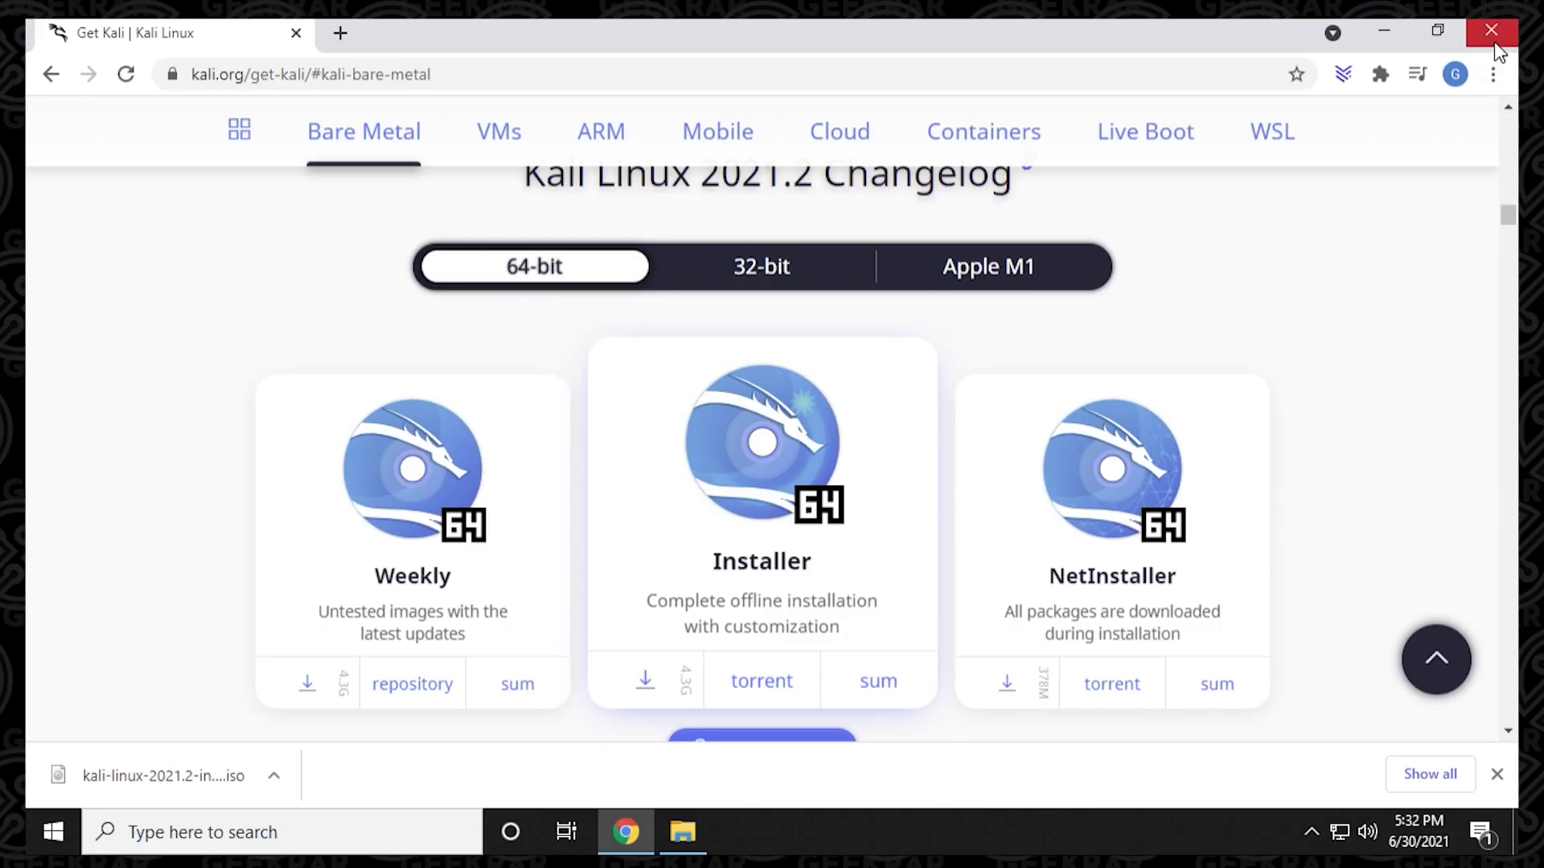
pyautogui.click(1491, 33)
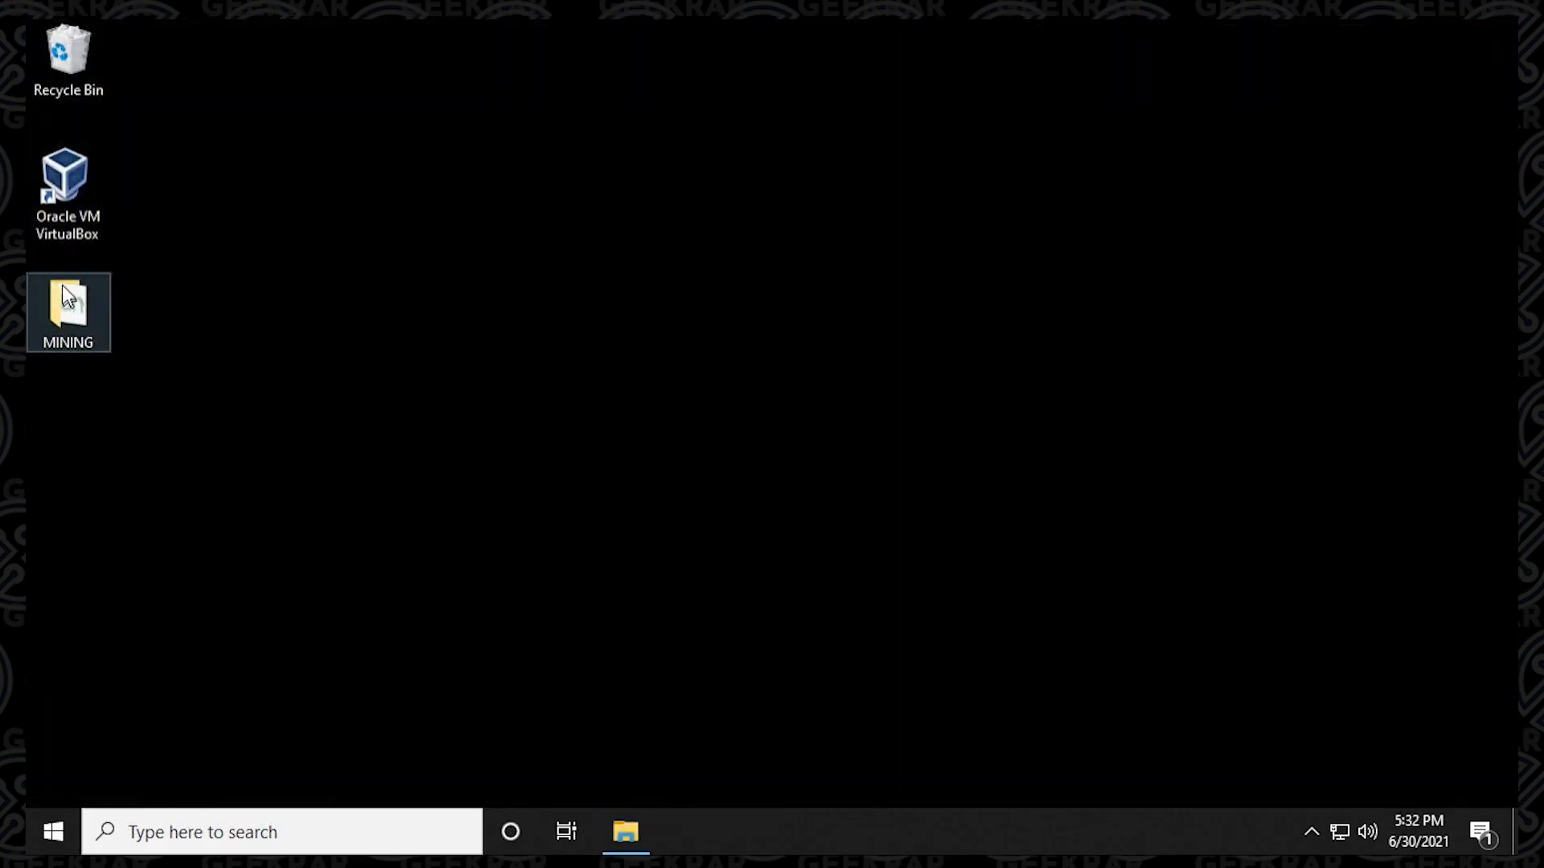
# Launch Oracle VM VirtualBox and start creating a new virtual machine named KaliLinux.
pyautogui.doubleClick(64, 201)
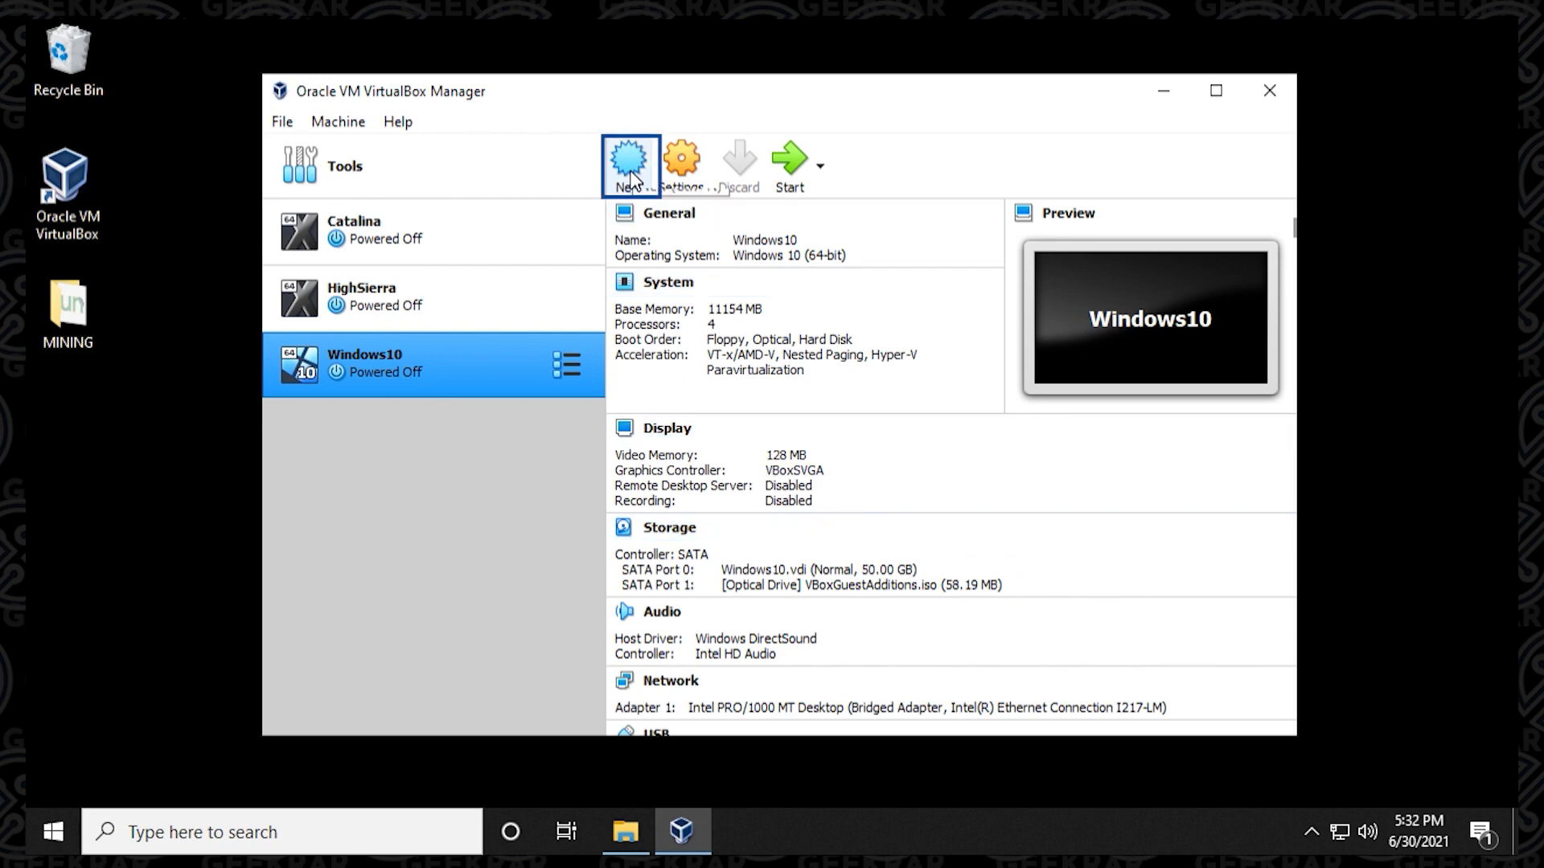
pyautogui.click(630, 177)
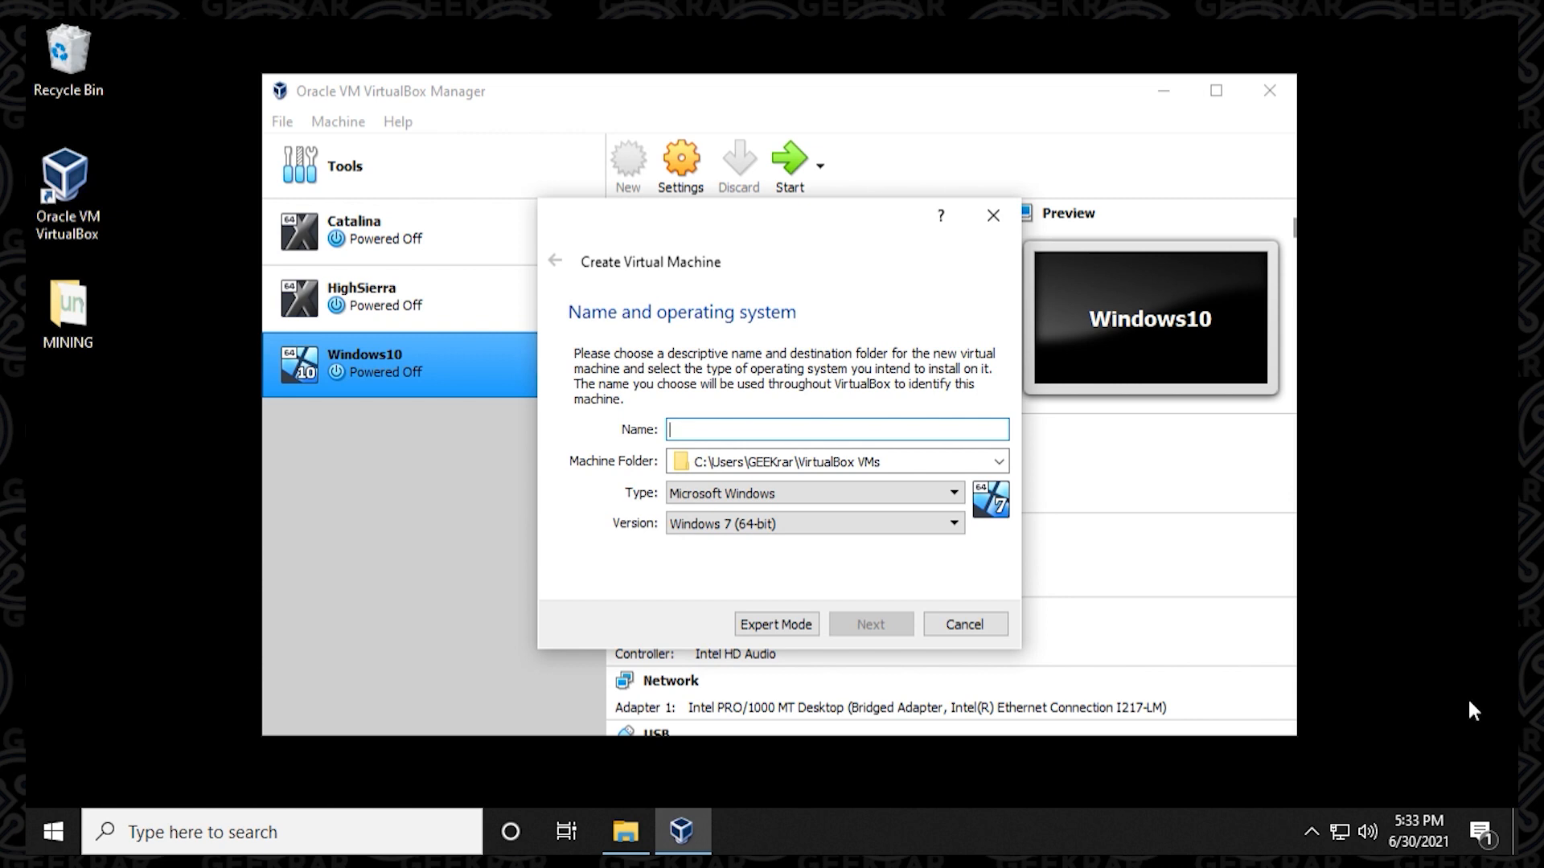
pyautogui.write('KaliLu')
pyautogui.press('BackSpace')
pyautogui.write('inux')
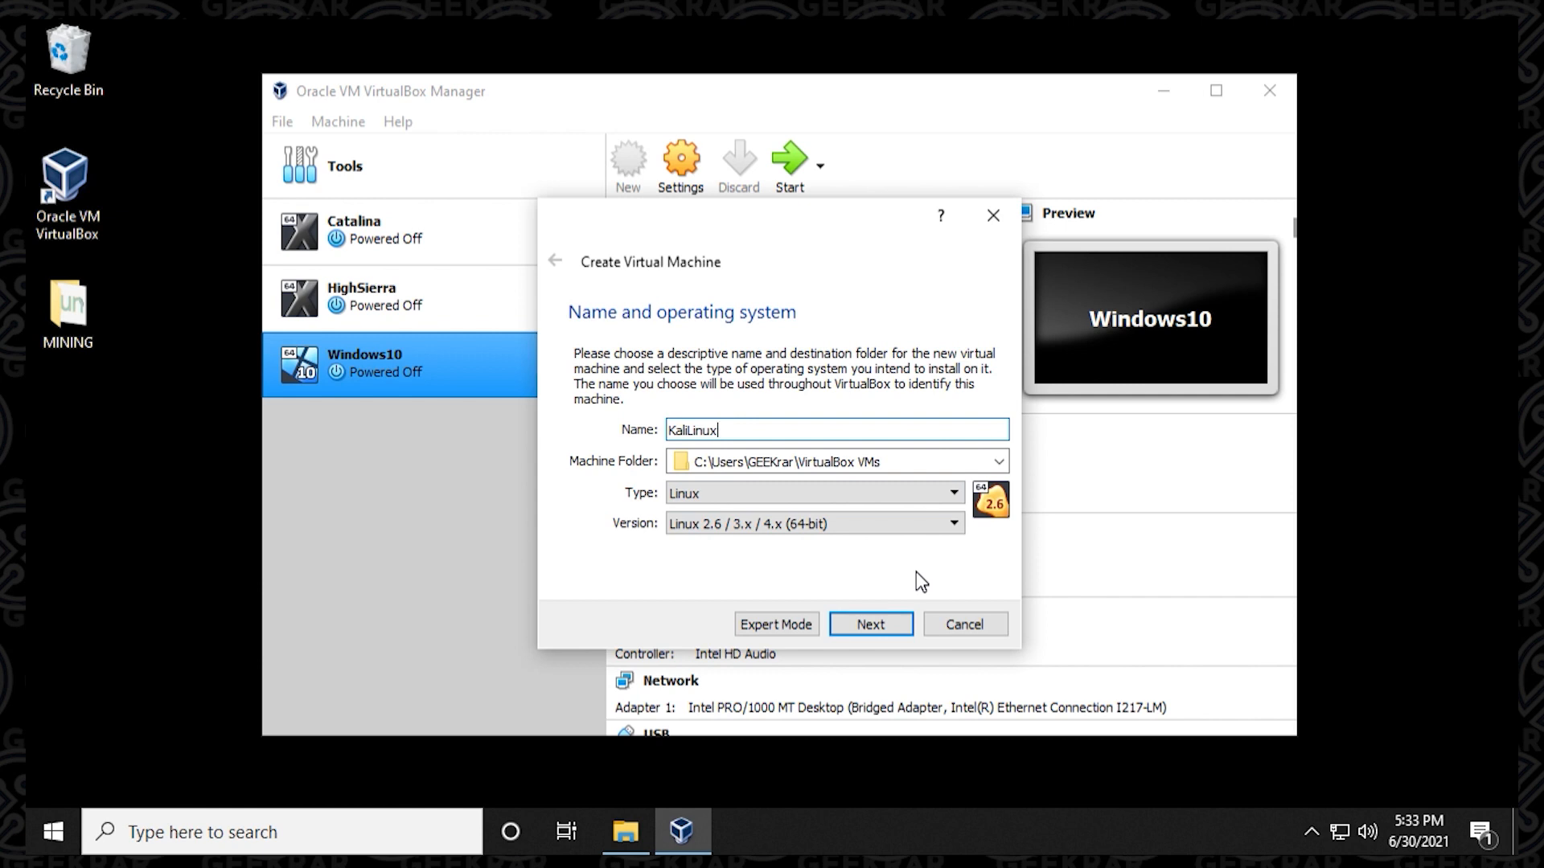
# Set the new machine's type to Linux and version to Debian (64-bit), and allocate 8192 MB of memory.
pyautogui.click(795, 492)
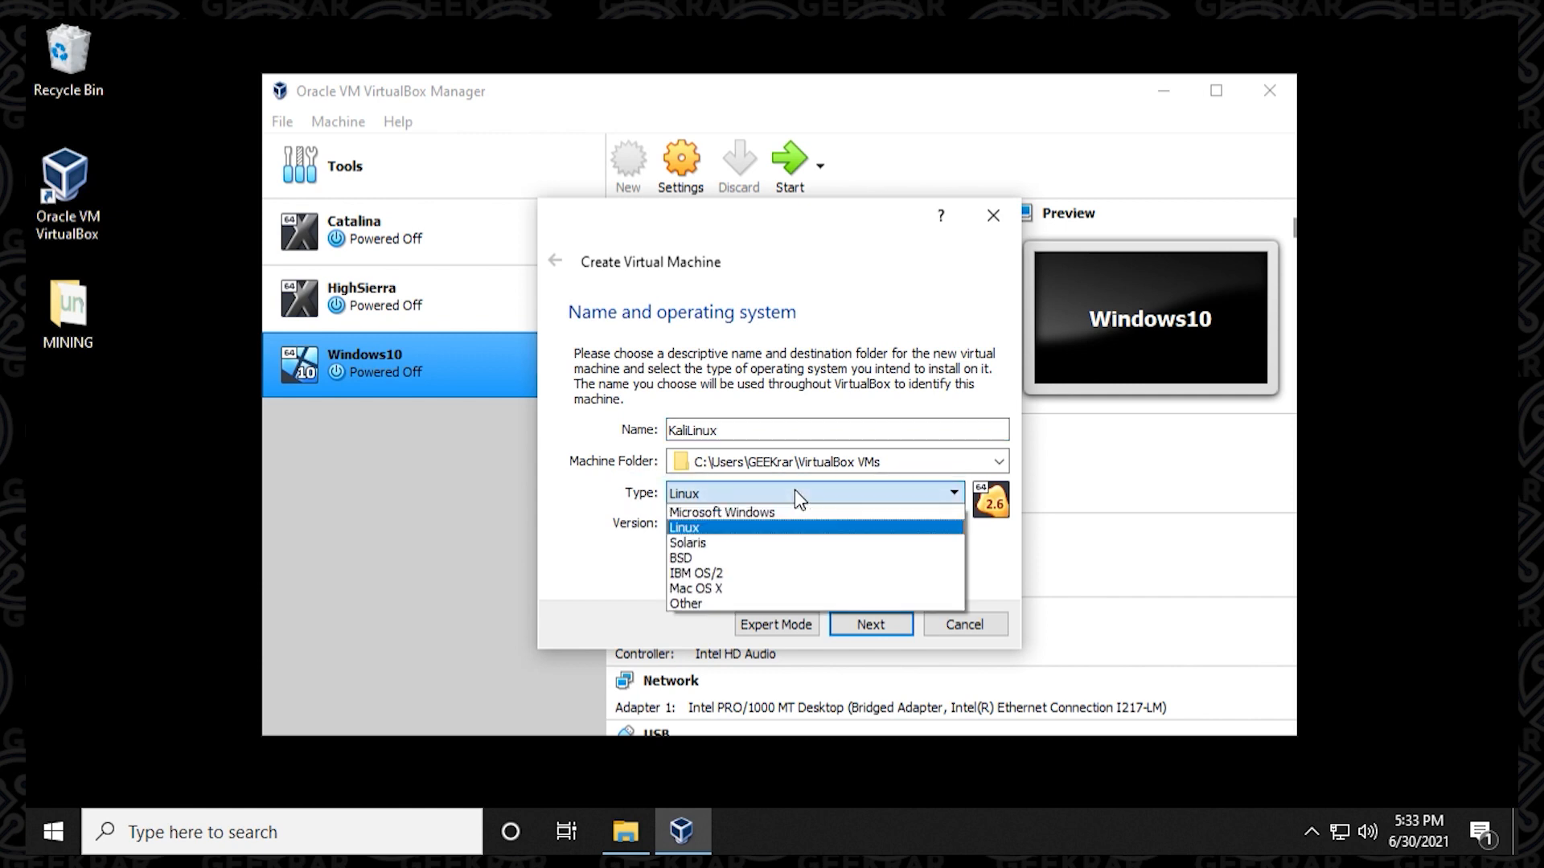
pyautogui.click(884, 528)
pyautogui.click(764, 523)
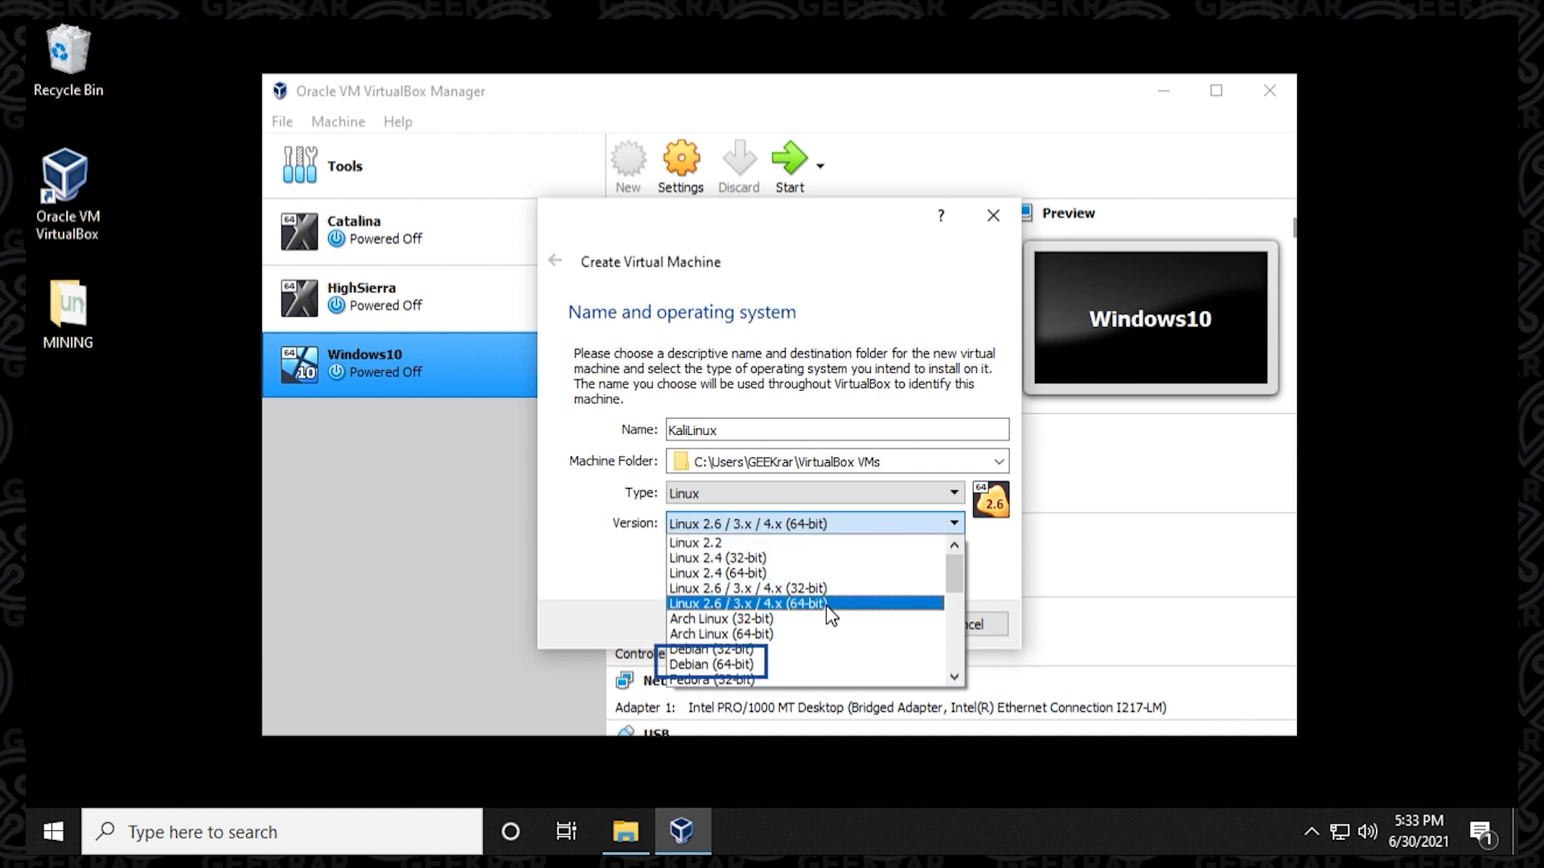
pyautogui.click(772, 664)
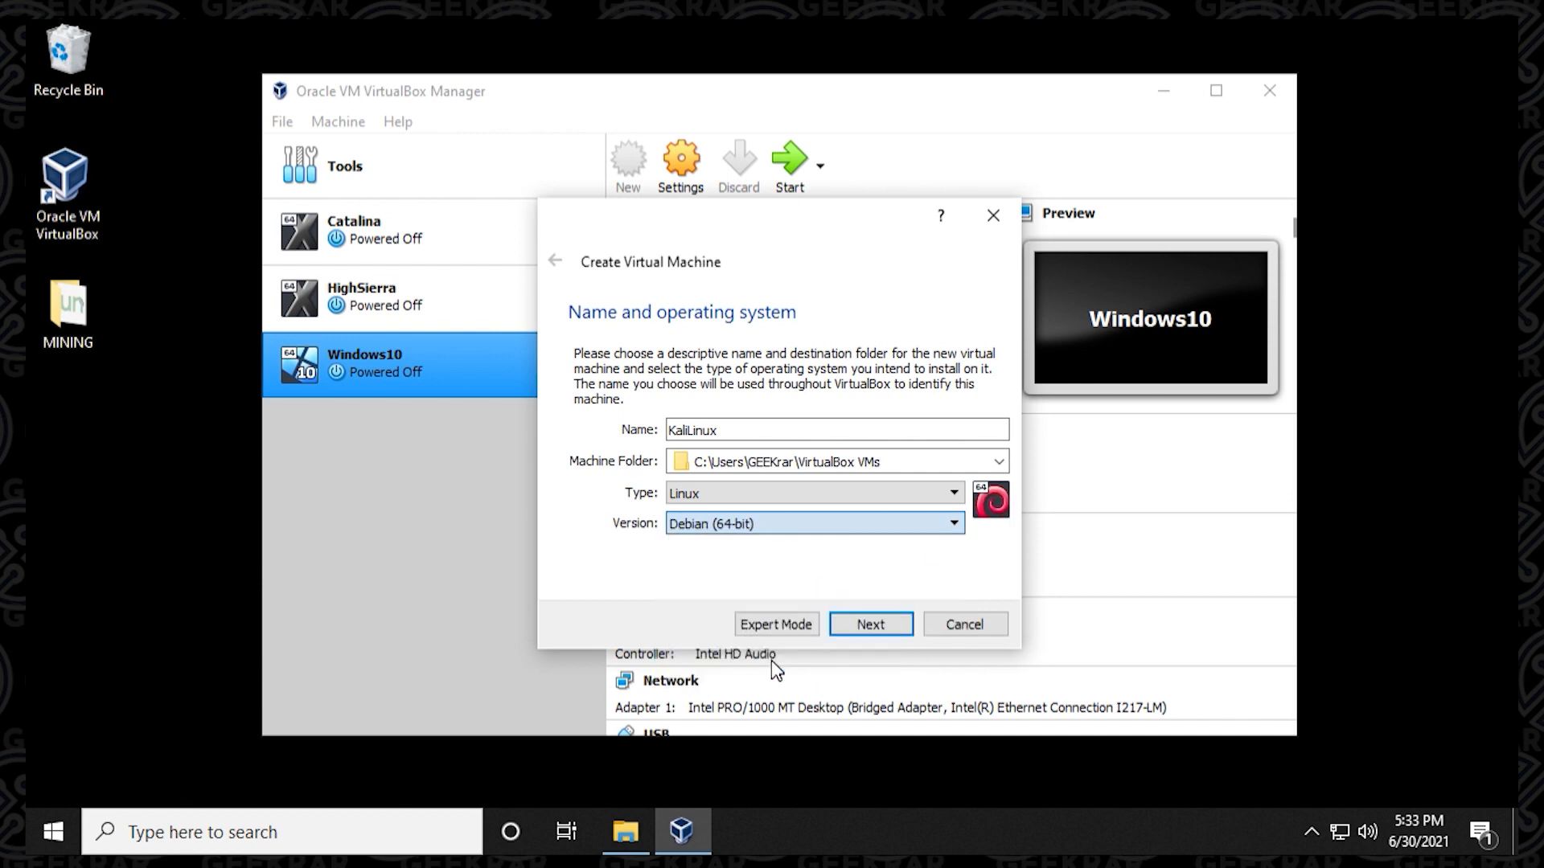
pyautogui.click(876, 625)
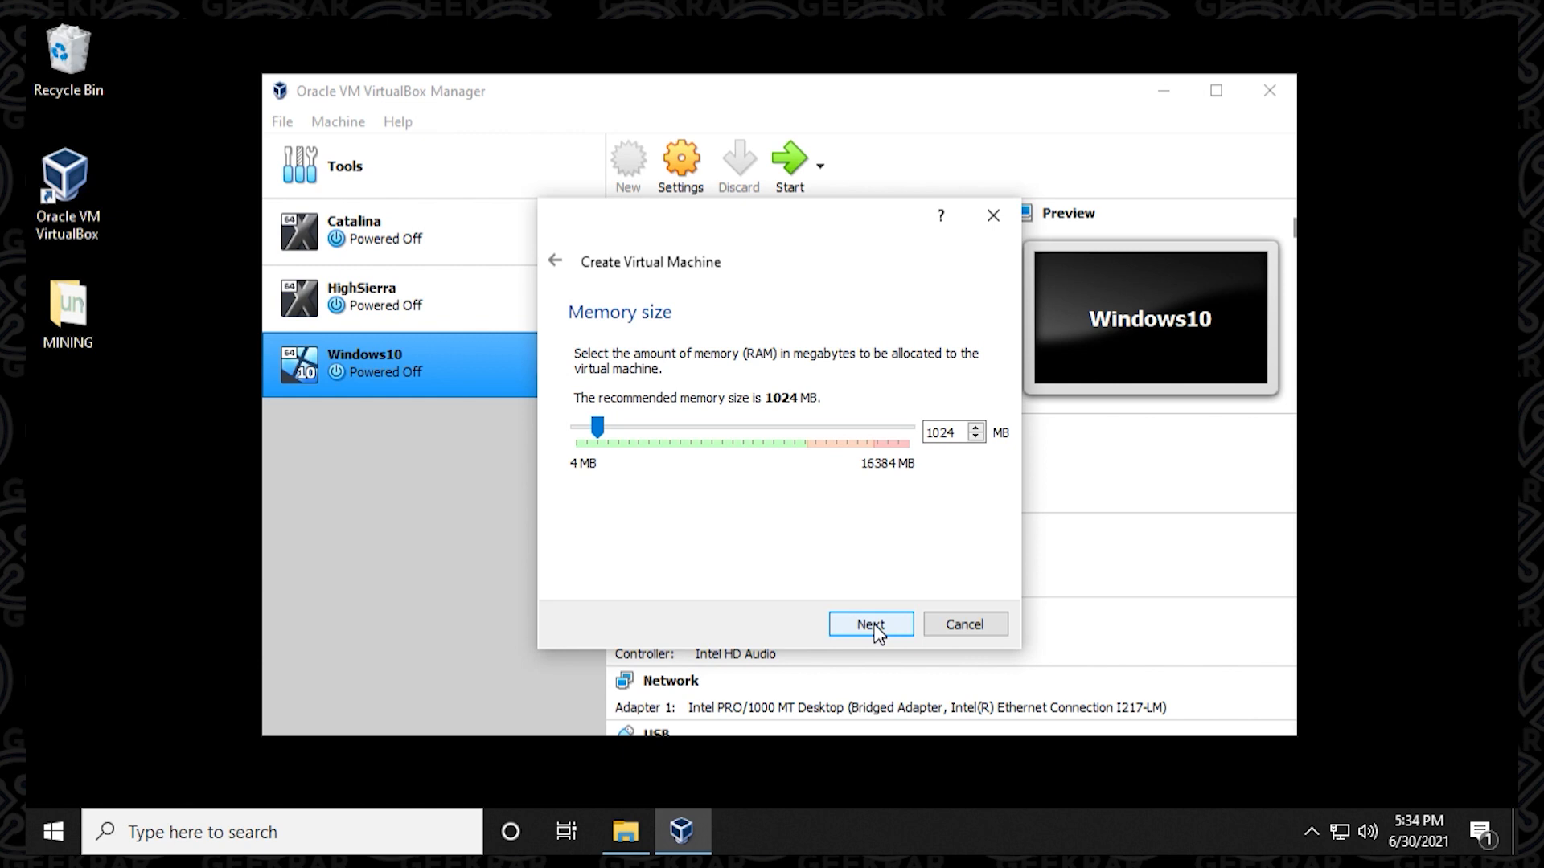
pyautogui.moveTo(597, 428); pyautogui.dragTo(742, 430)
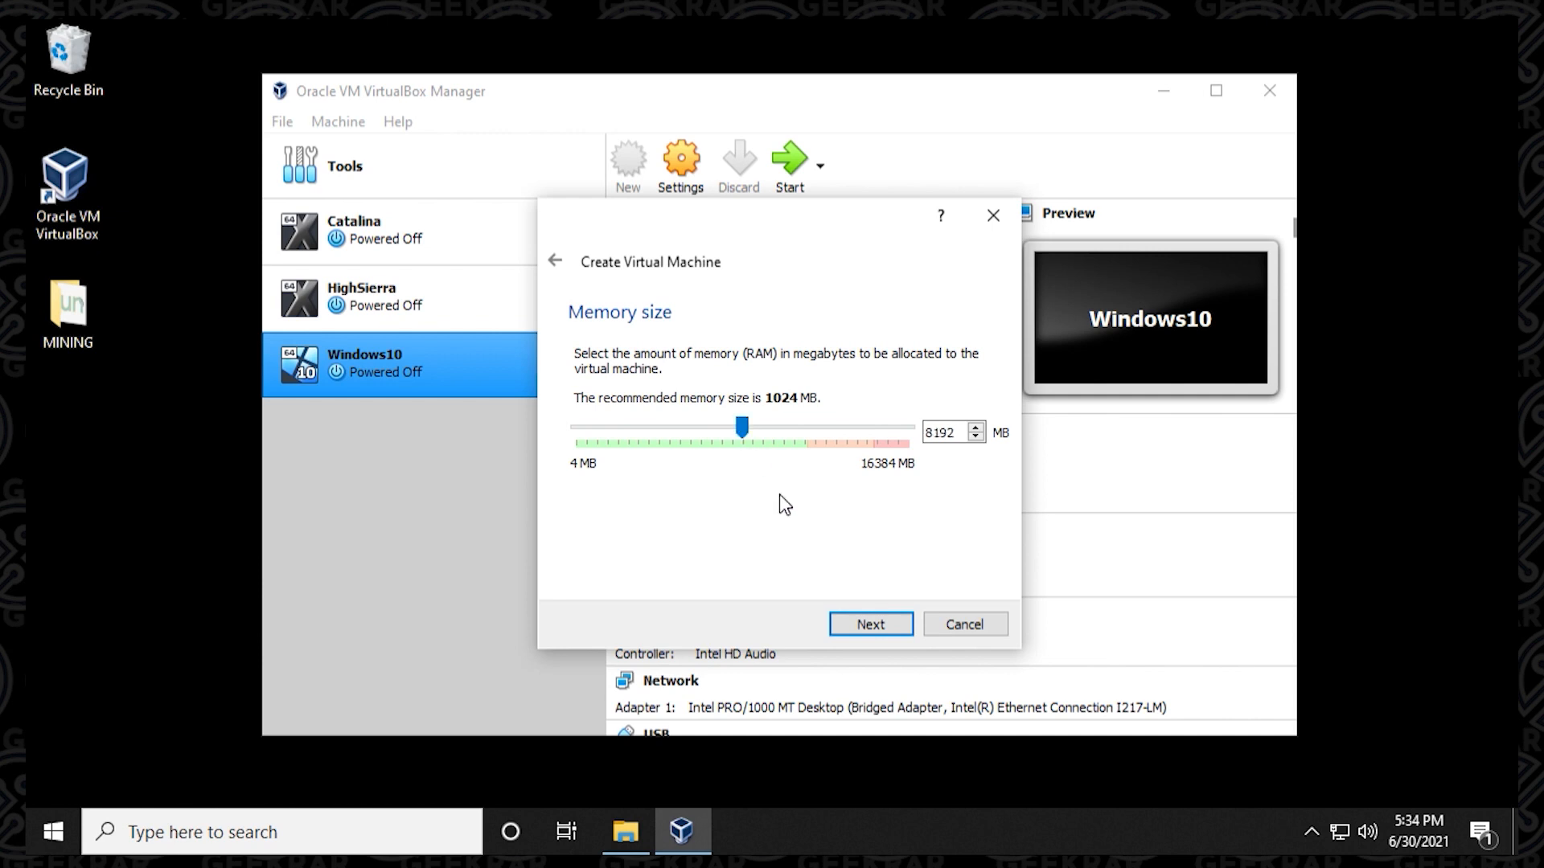
pyautogui.click(882, 624)
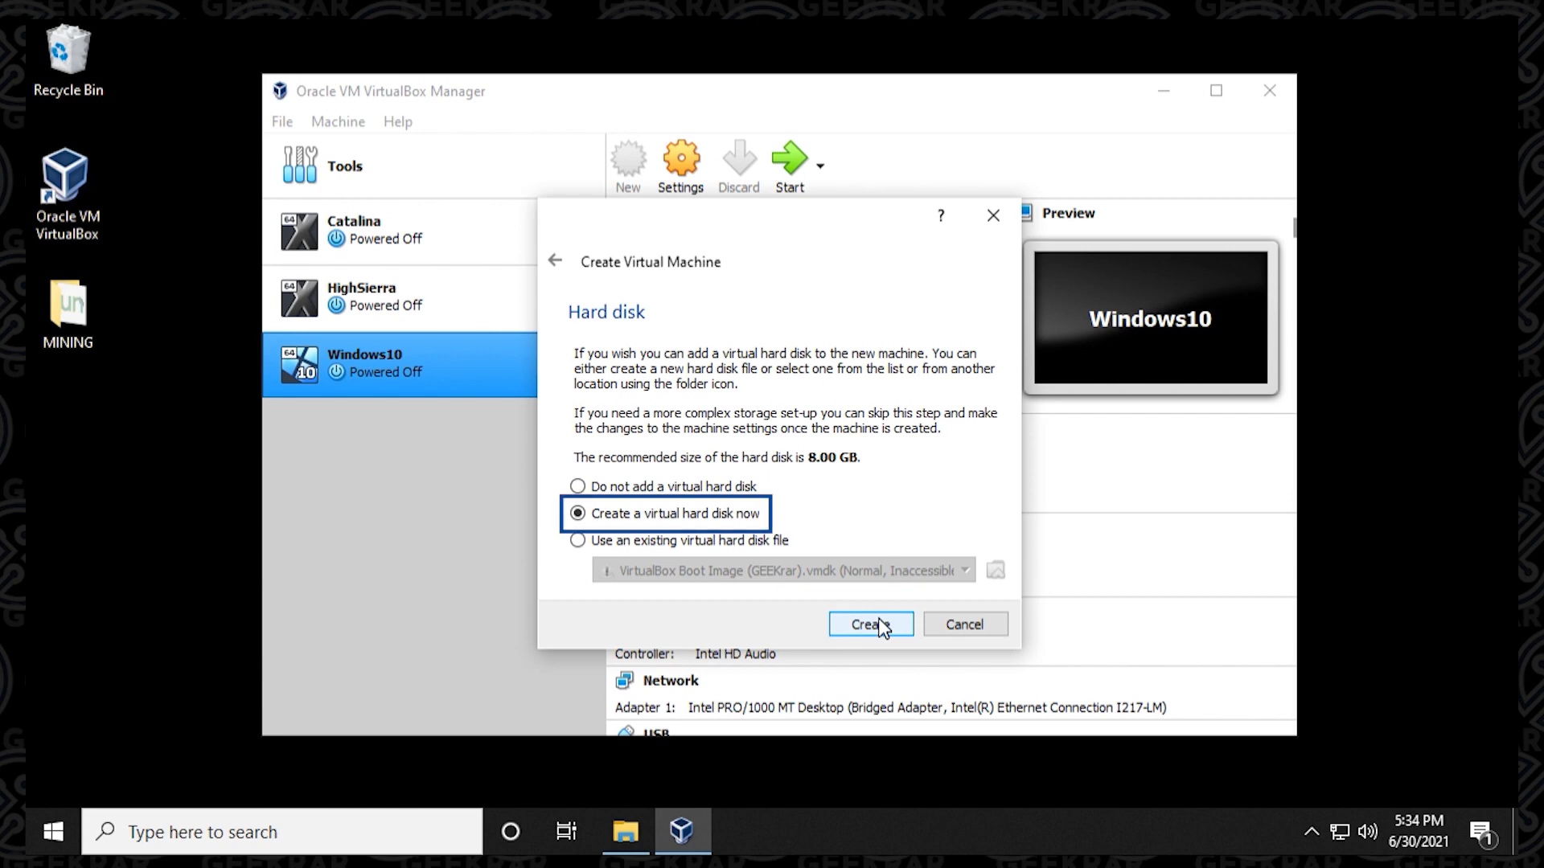
# Create a dynamically allocated 40 GB VDI virtual hard disk for the new machine.
pyautogui.click(881, 625)
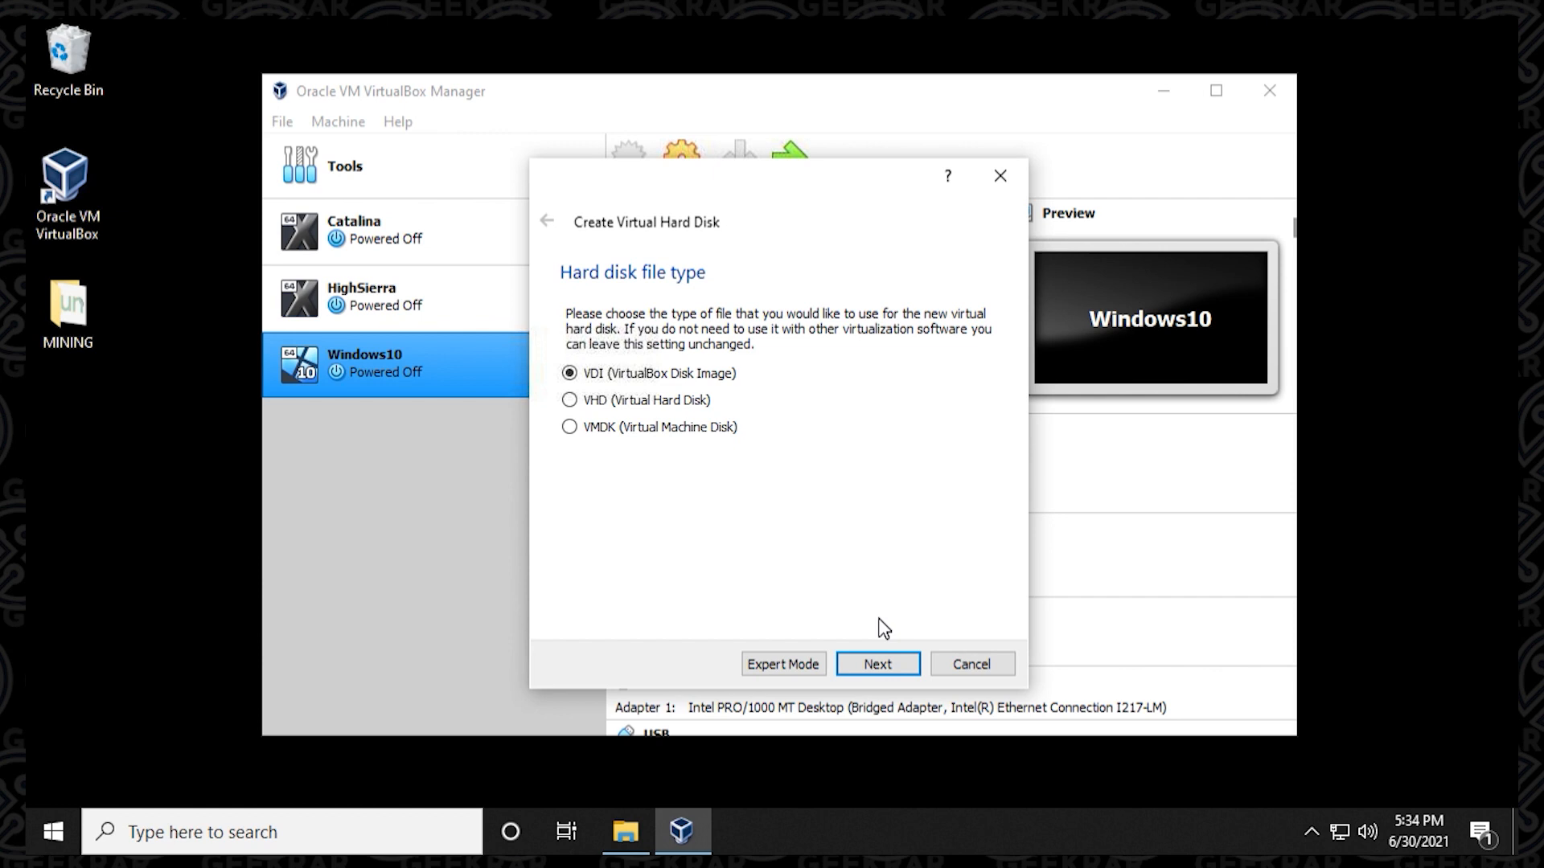
pyautogui.click(879, 664)
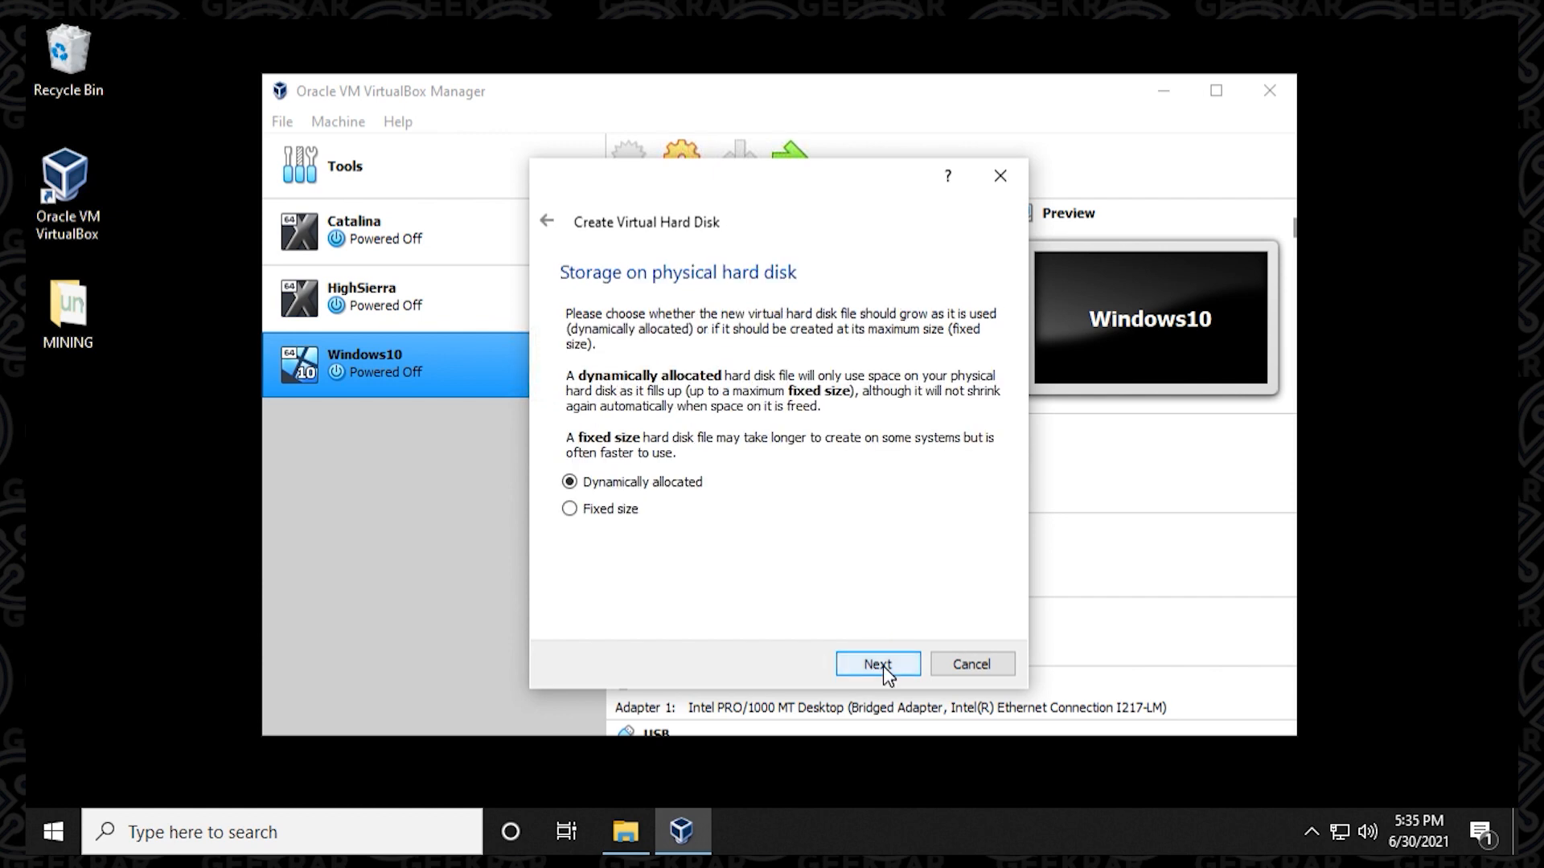
pyautogui.click(883, 666)
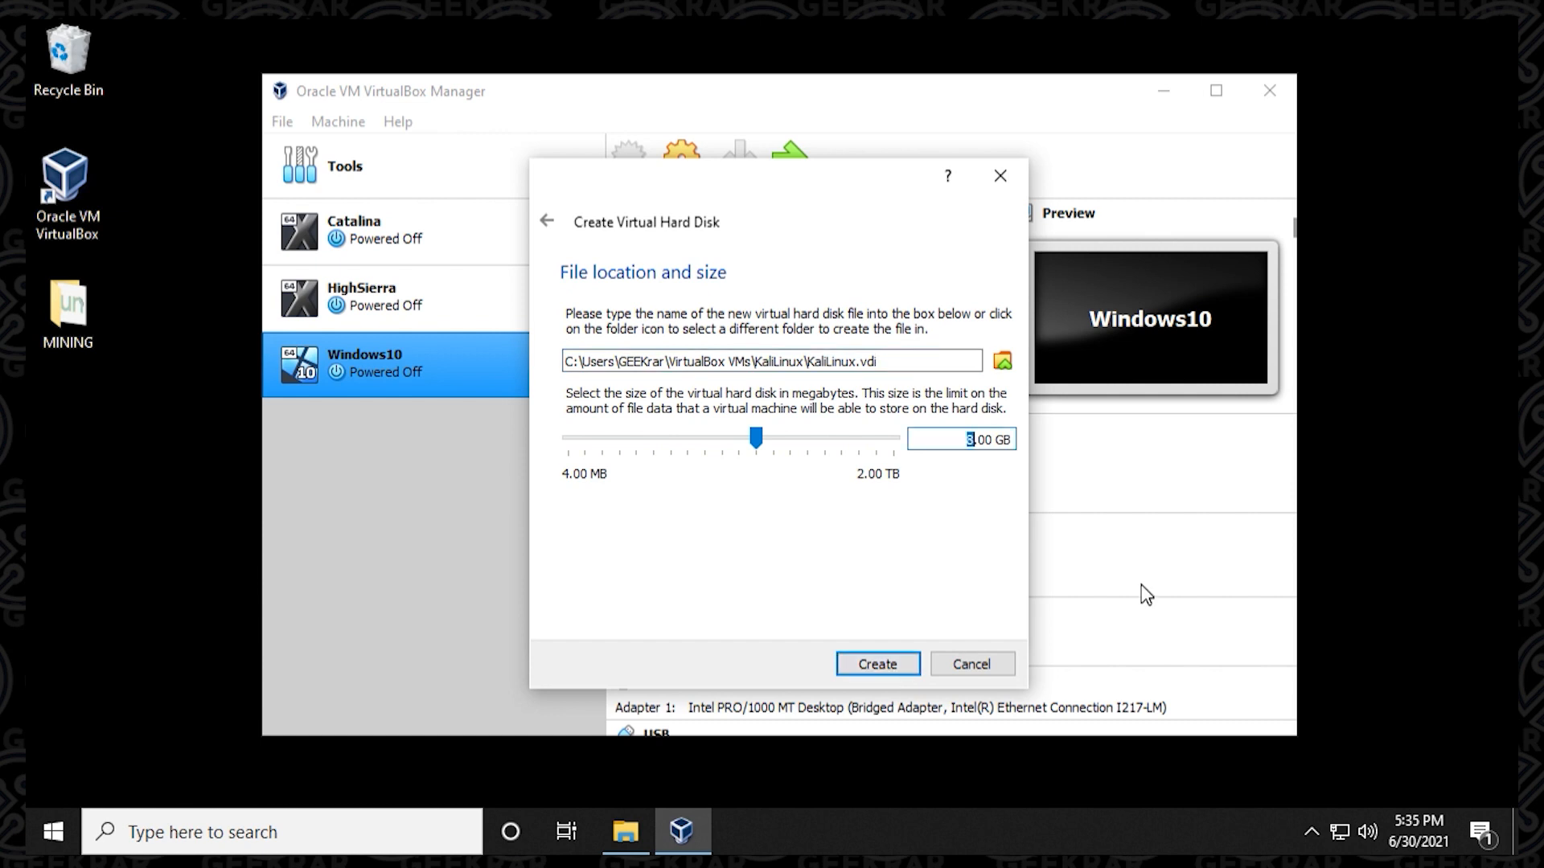
pyautogui.write('40')
pyautogui.click(899, 661)
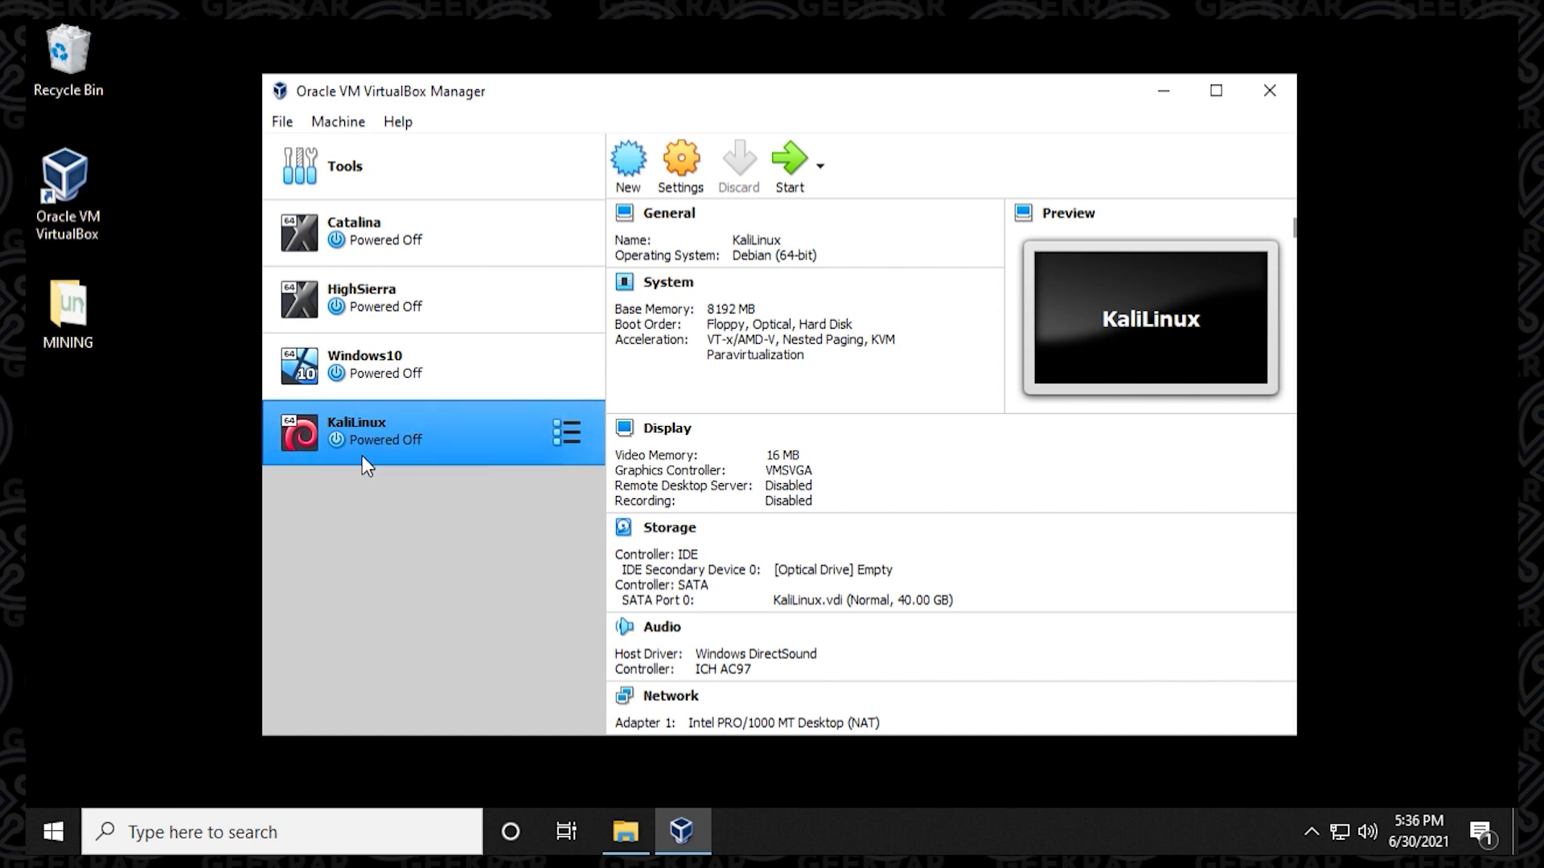
# Open the KaliLinux machine's system settings and assign 4 processors to it.
pyautogui.click(682, 187)
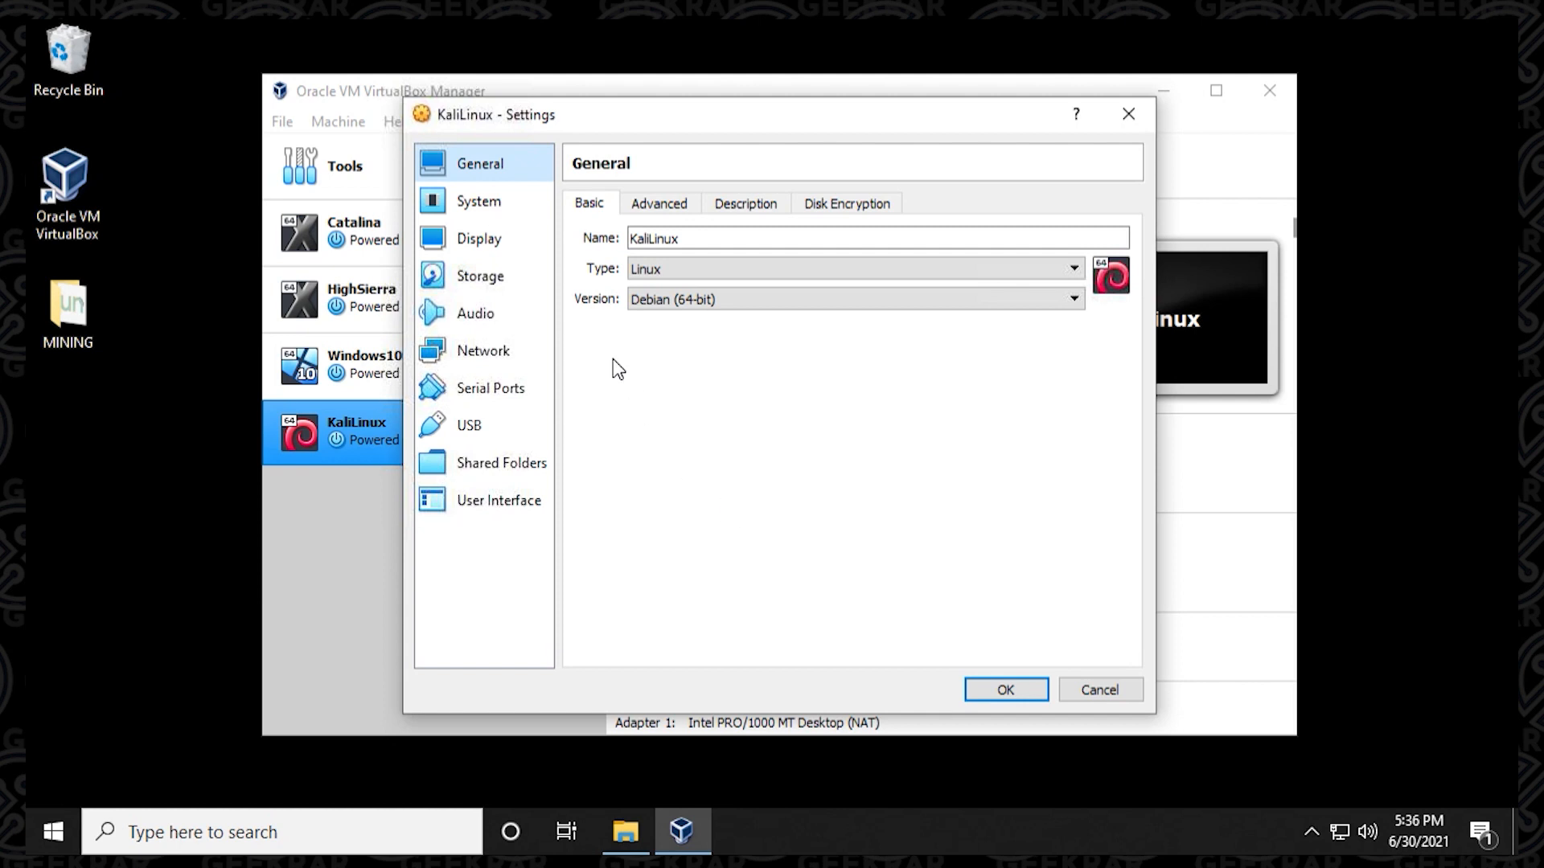
pyautogui.click(514, 211)
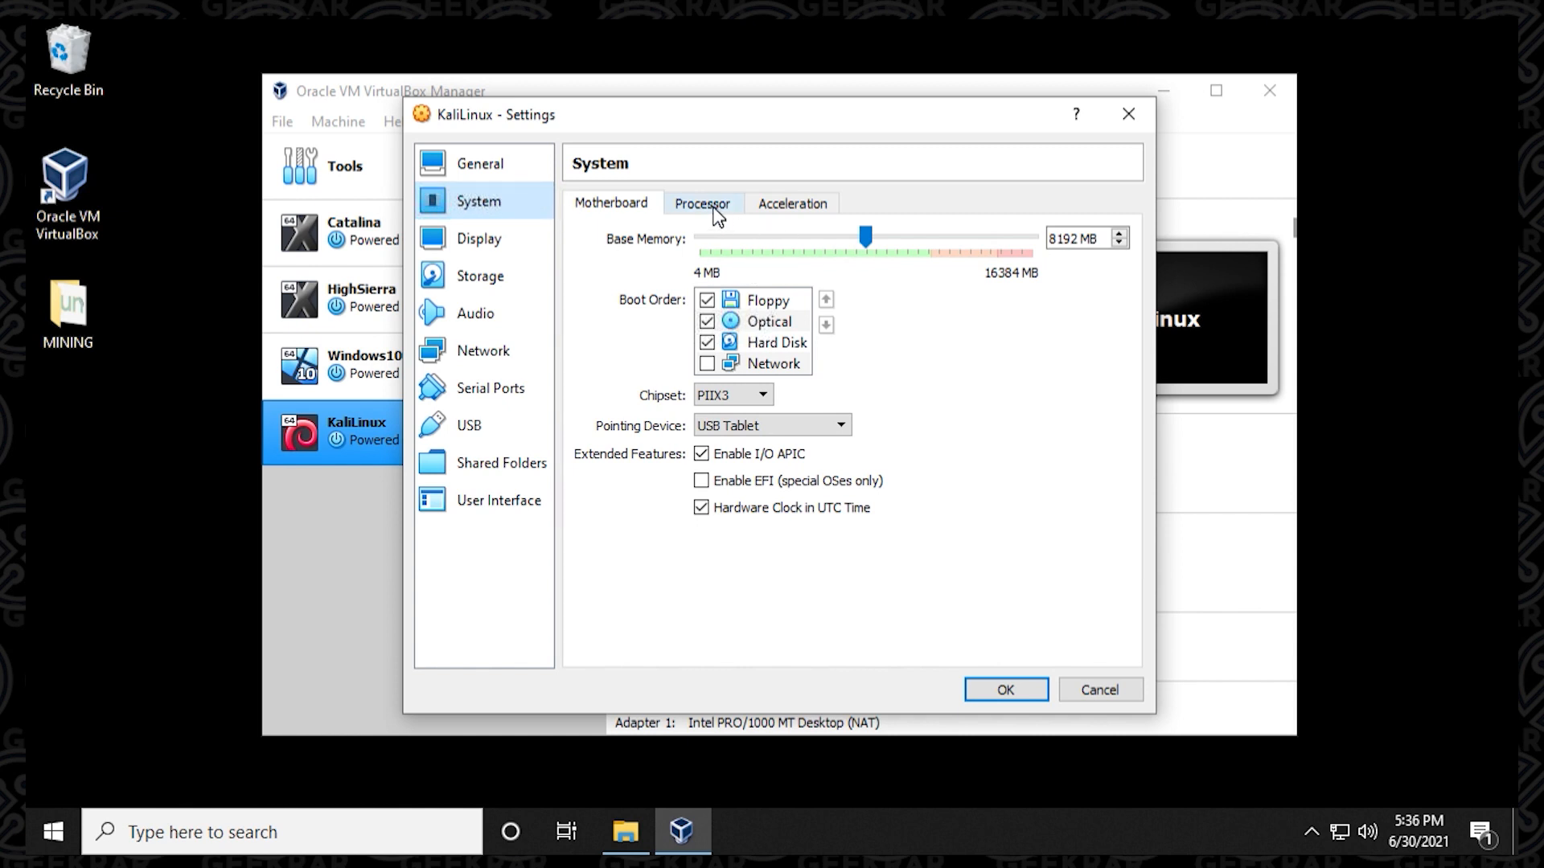
pyautogui.click(703, 205)
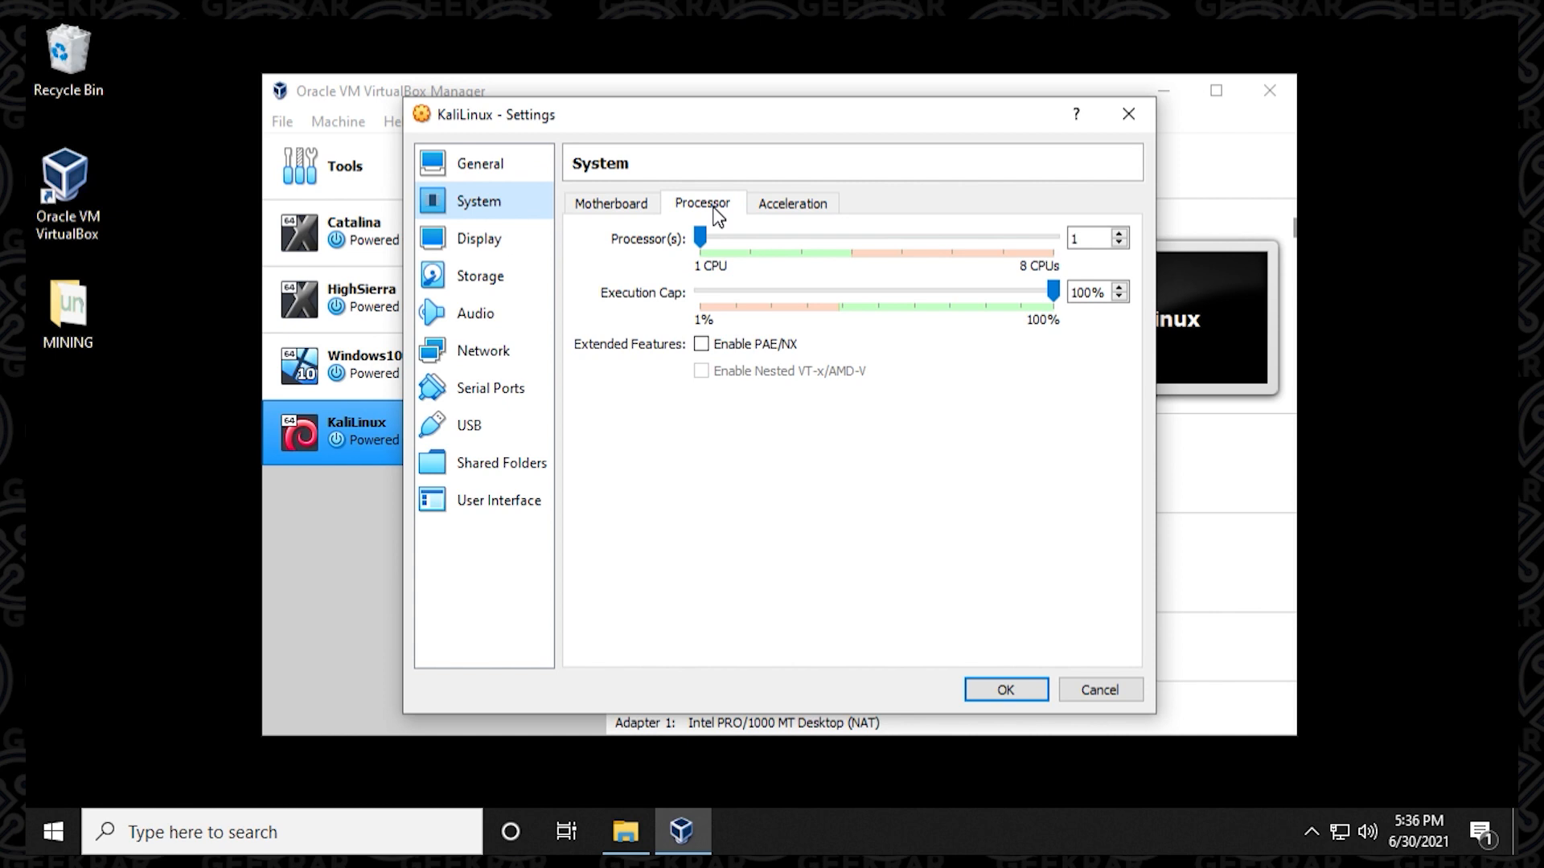
pyautogui.moveTo(702, 240); pyautogui.dragTo(838, 229)
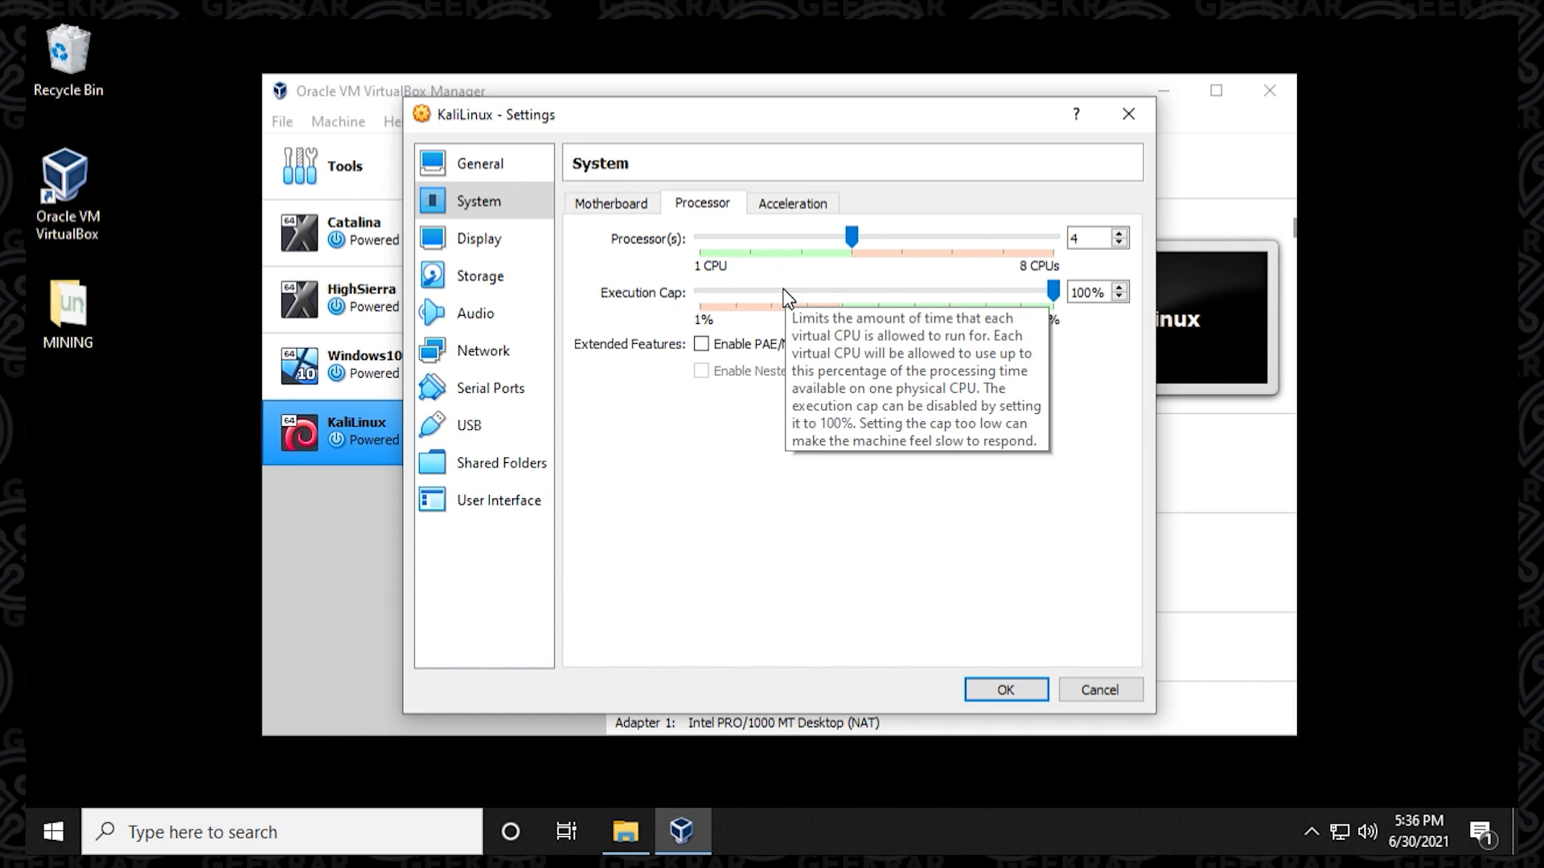
# Enable EFI (special OSes only) in the machine's motherboard settings.
pyautogui.click(782, 208)
pyautogui.click(596, 207)
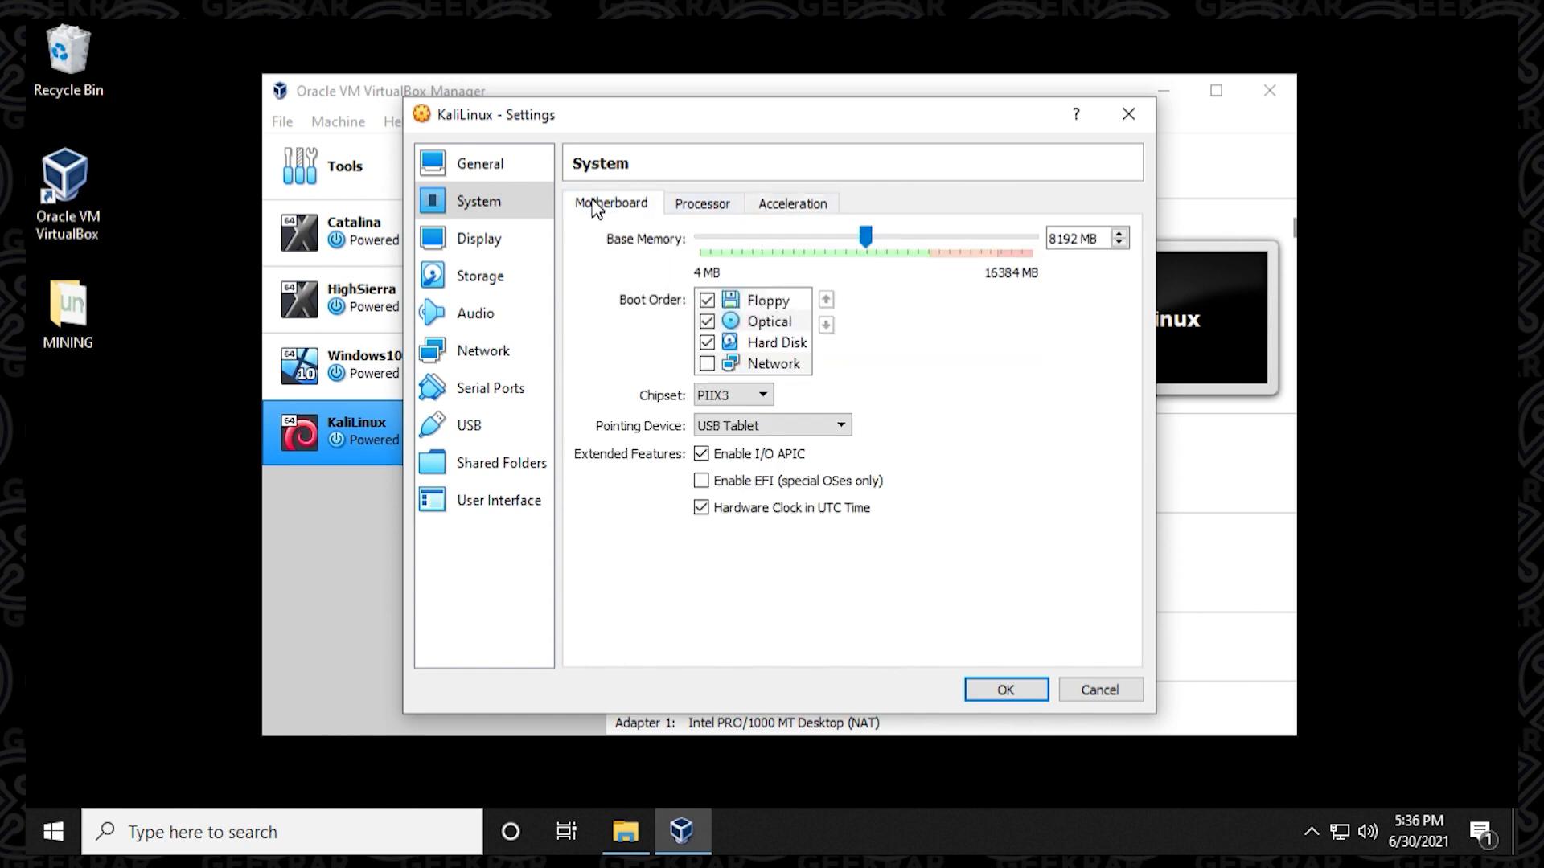
pyautogui.click(720, 484)
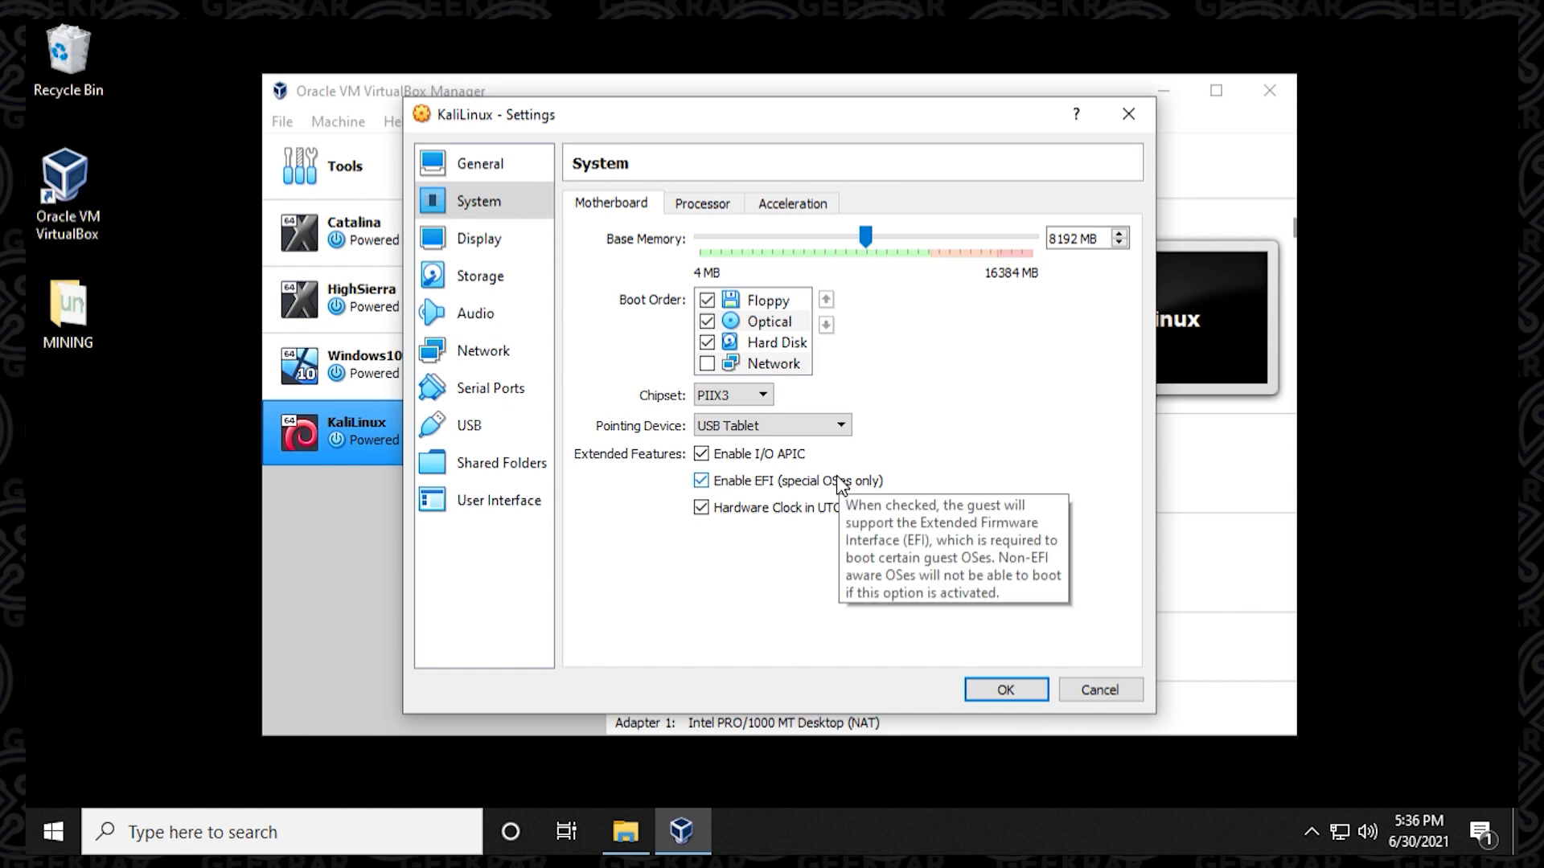
# Attach the kali-linux-2021.2-installer-amd64.iso image from Downloads to the machine's empty IDE optical drive.
pyautogui.click(493, 242)
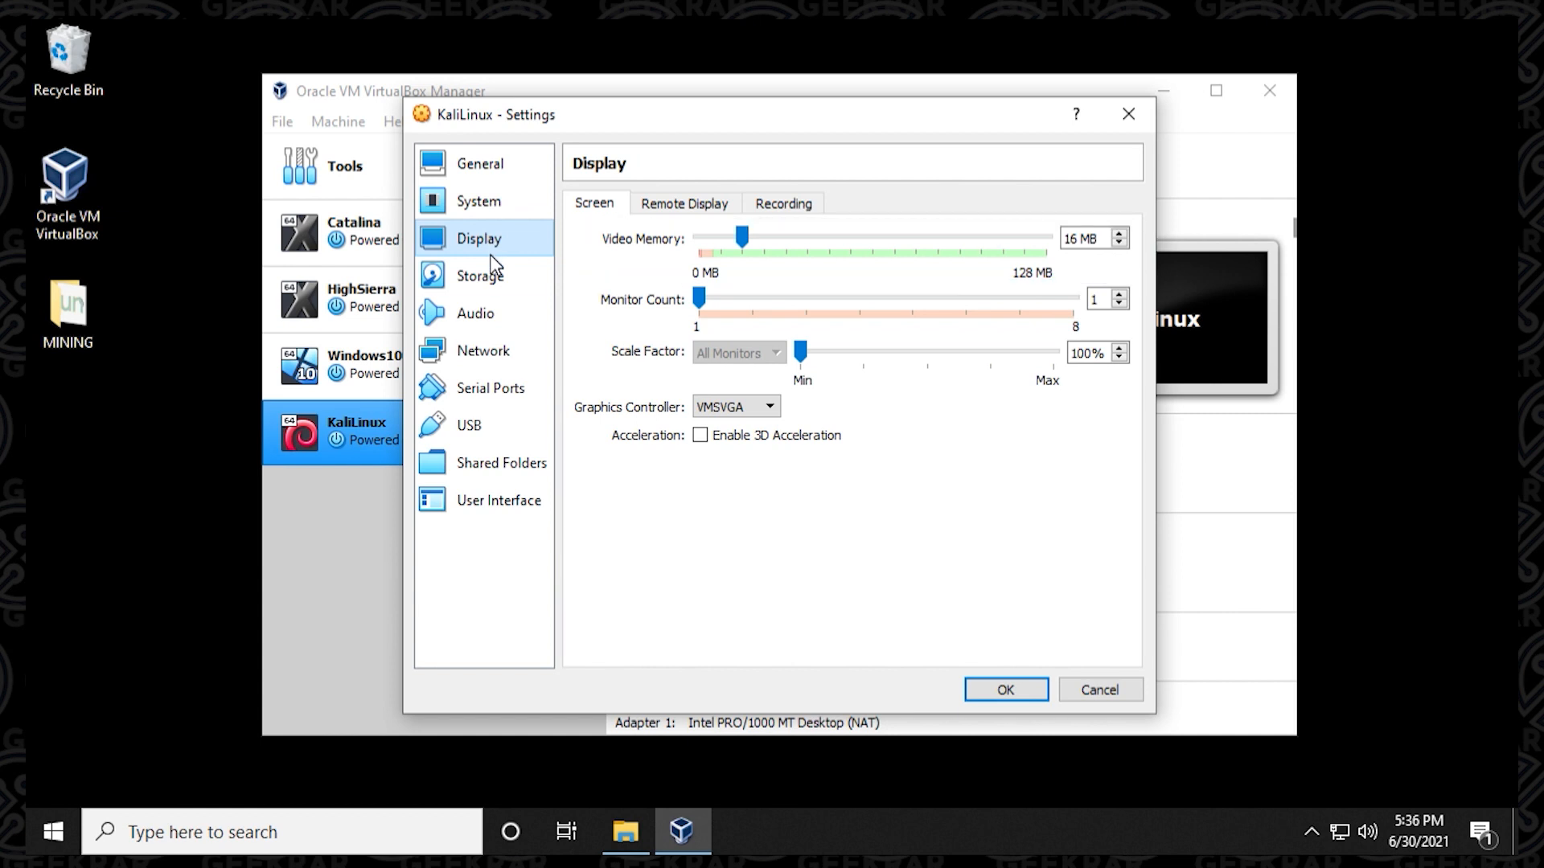
pyautogui.click(494, 278)
pyautogui.click(639, 255)
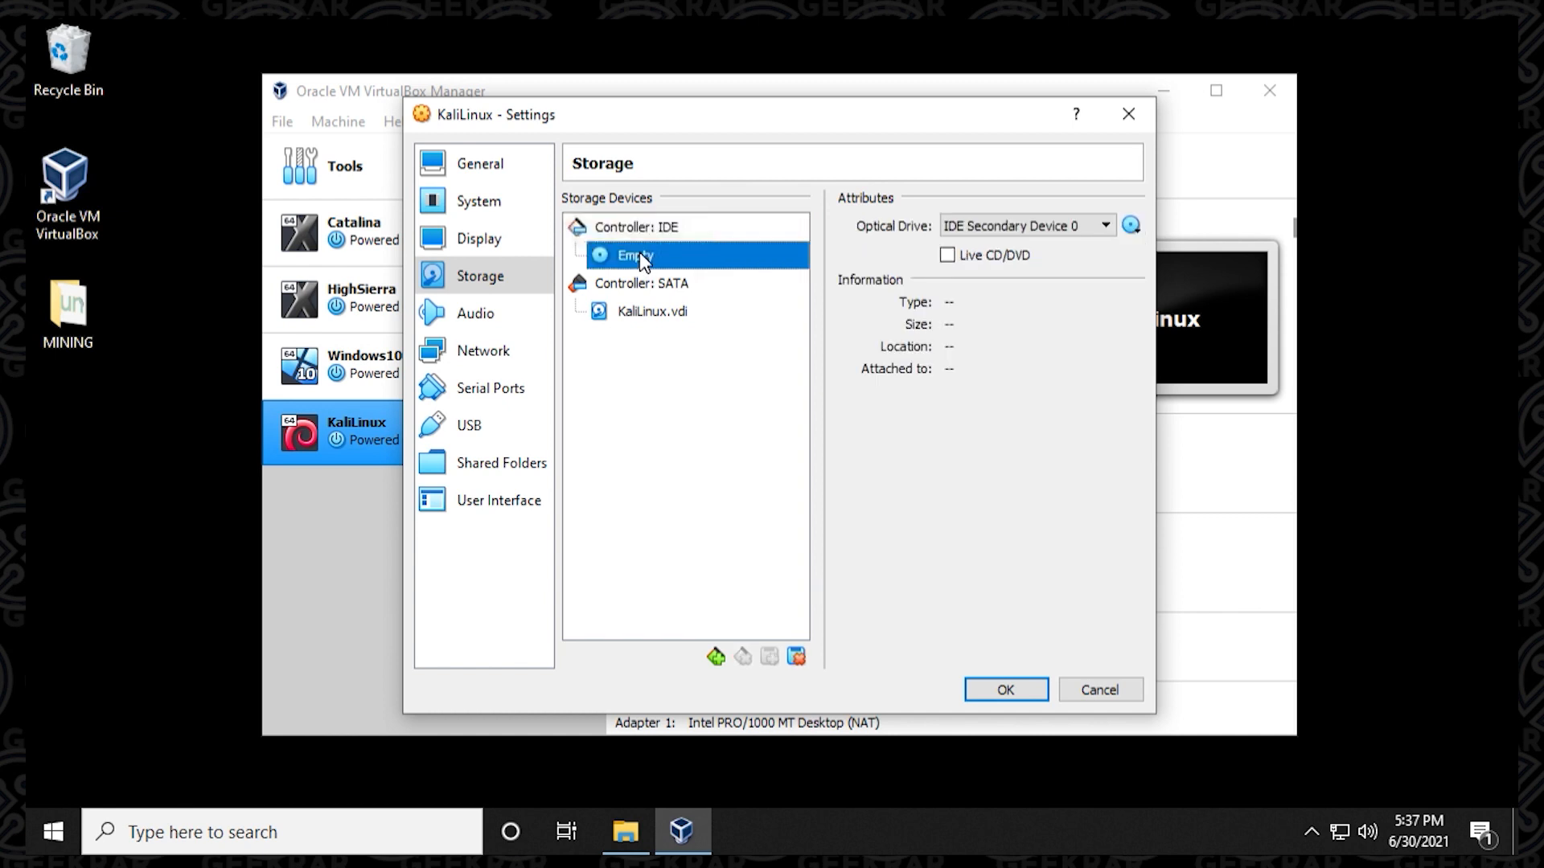
pyautogui.click(1131, 225)
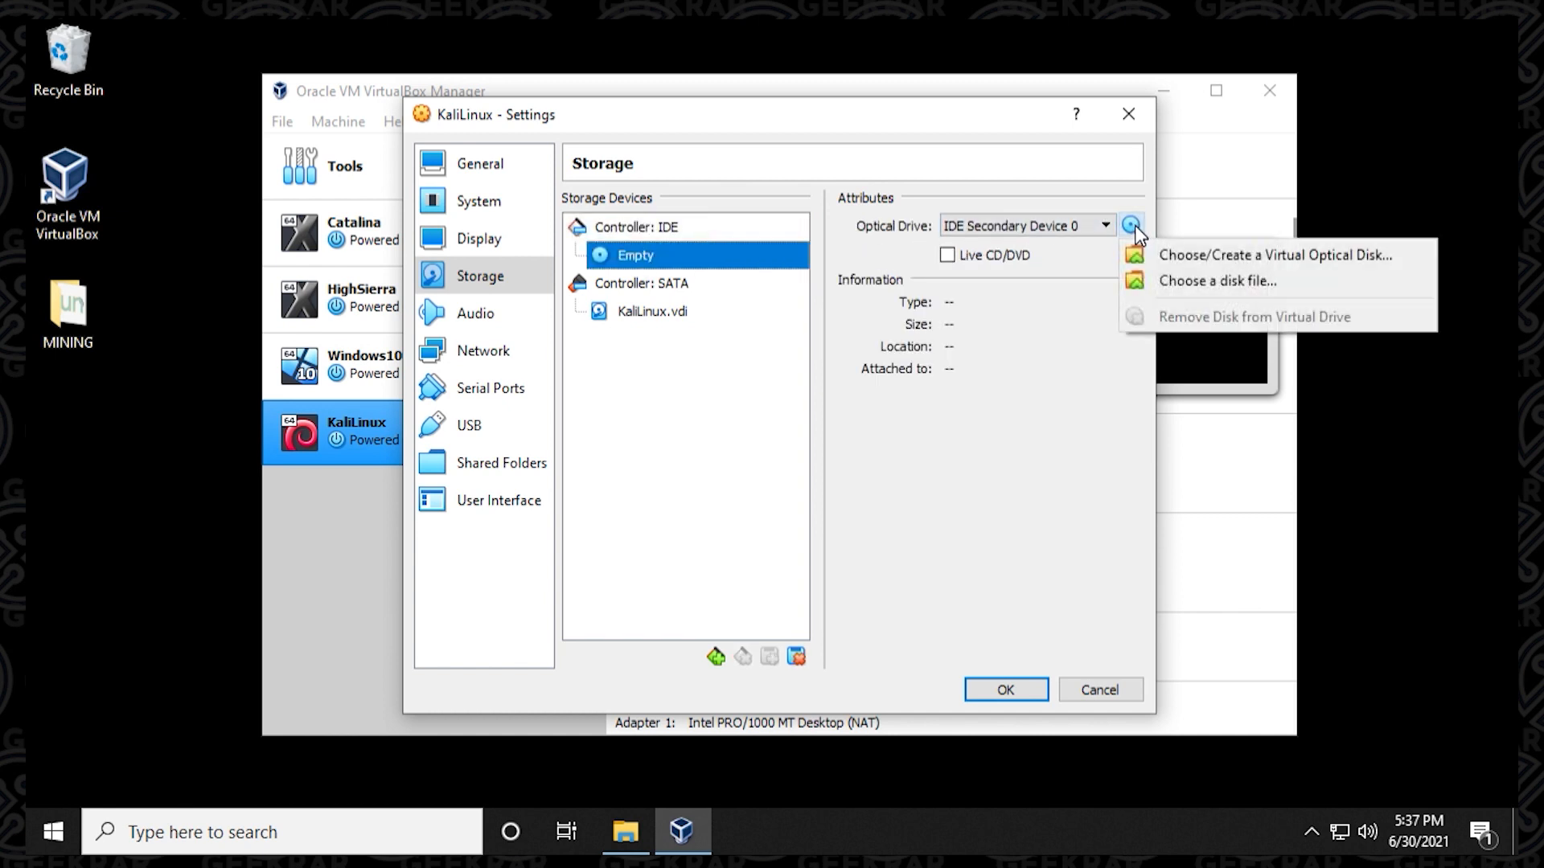
pyautogui.click(1243, 280)
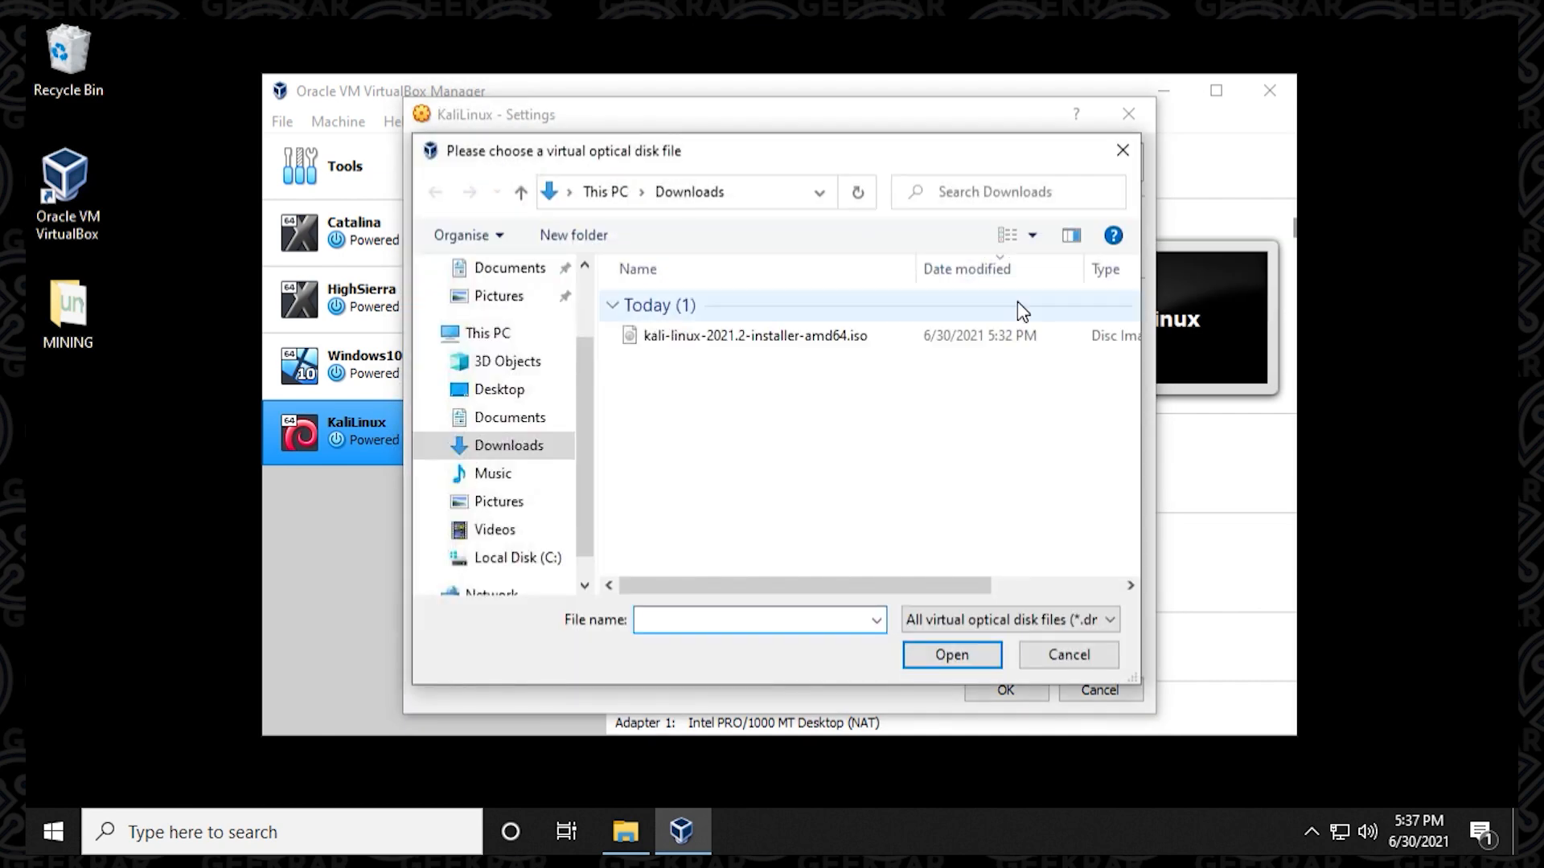
pyautogui.click(698, 335)
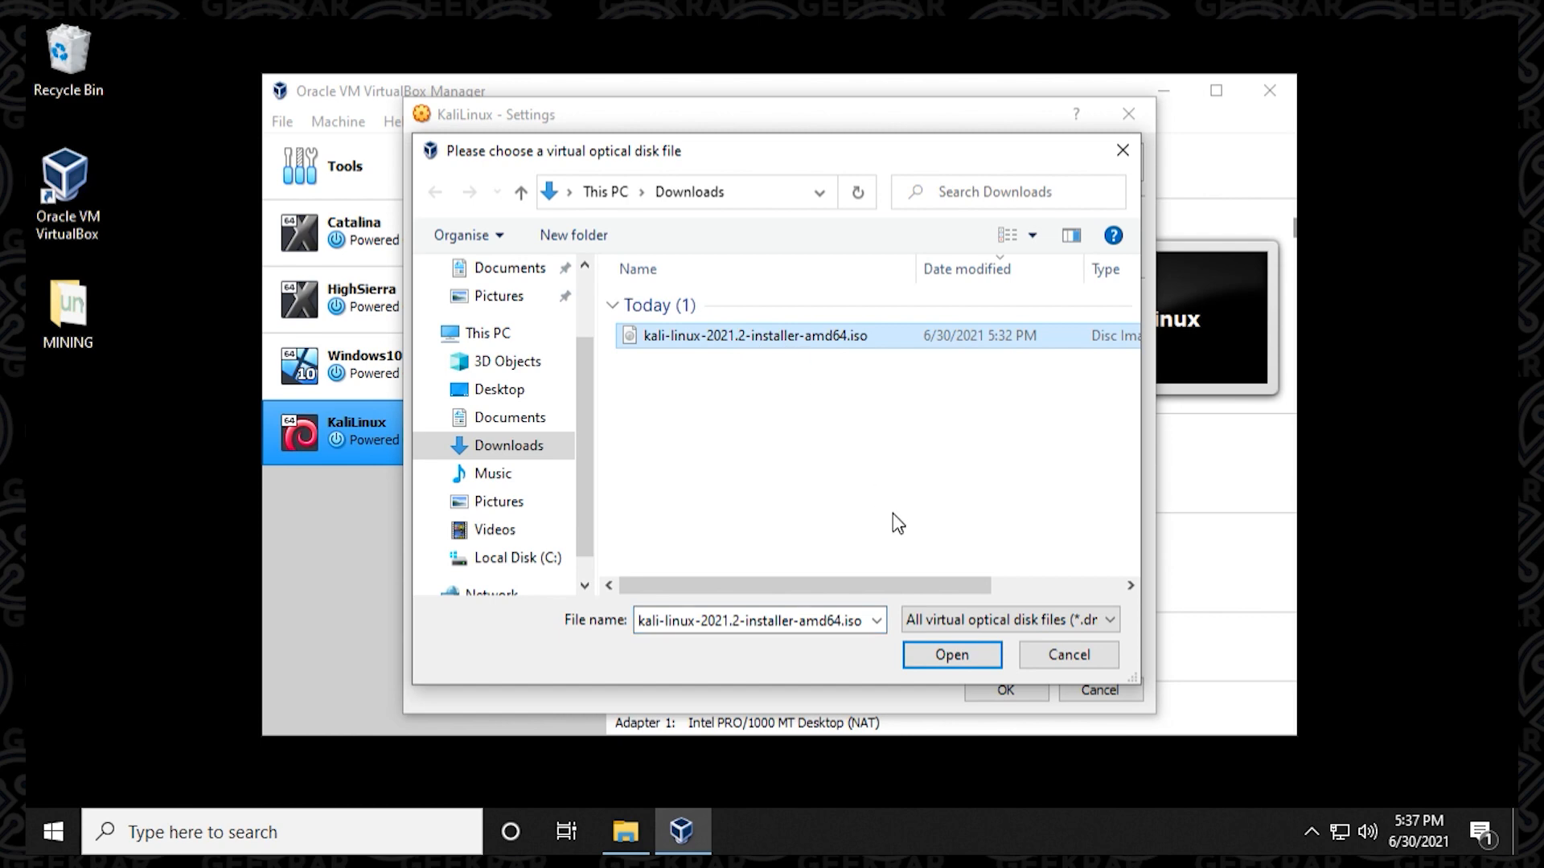
pyautogui.click(944, 653)
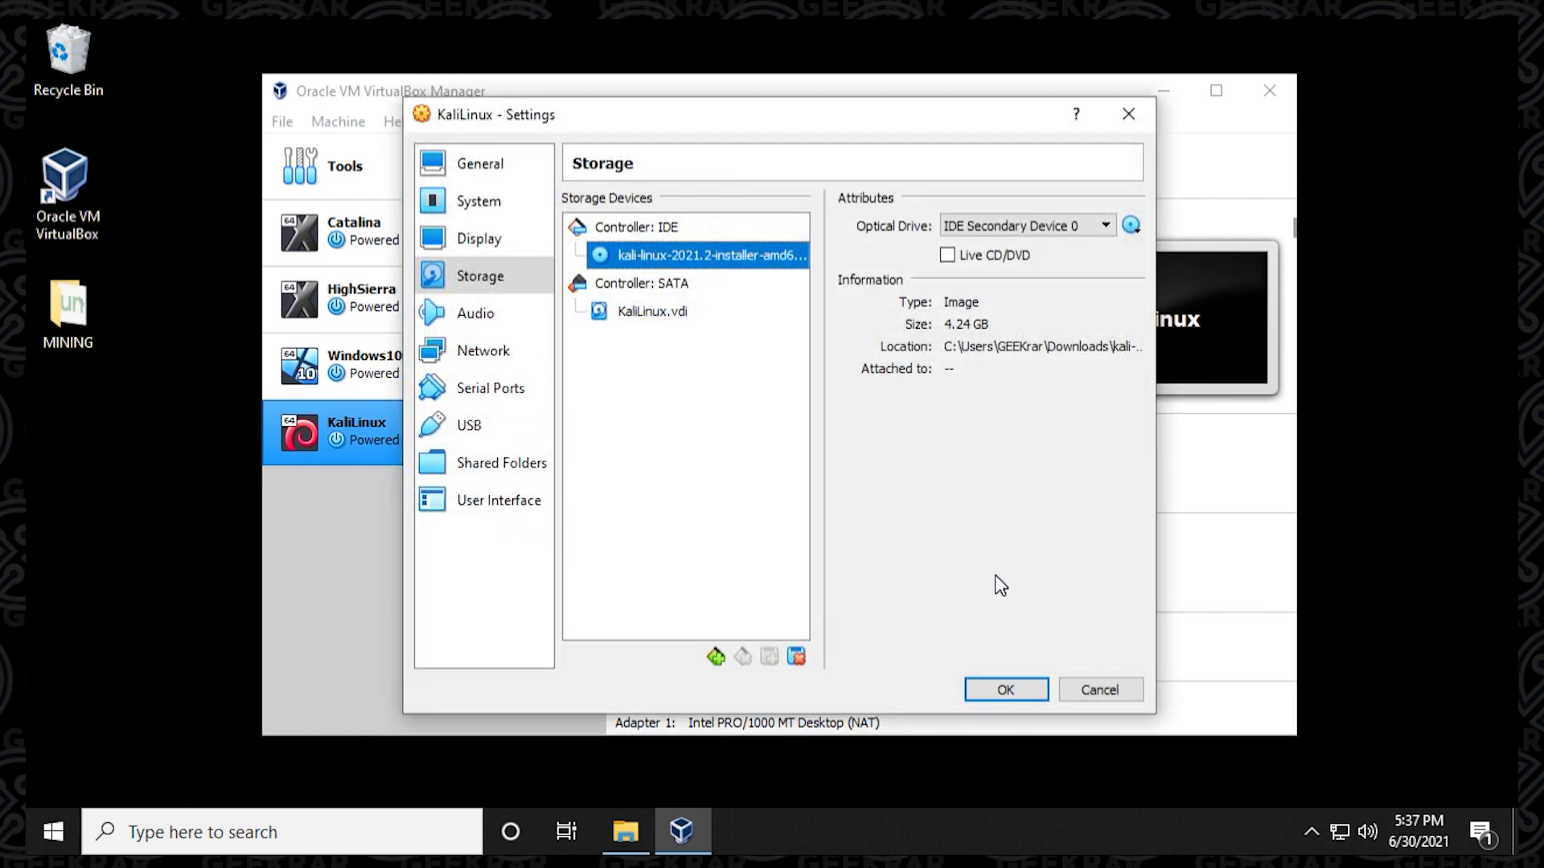
# Review the audio, network, serial port, USB, shared folder and user interface settings, and save the KaliLinux machine's configuration.
pyautogui.click(492, 316)
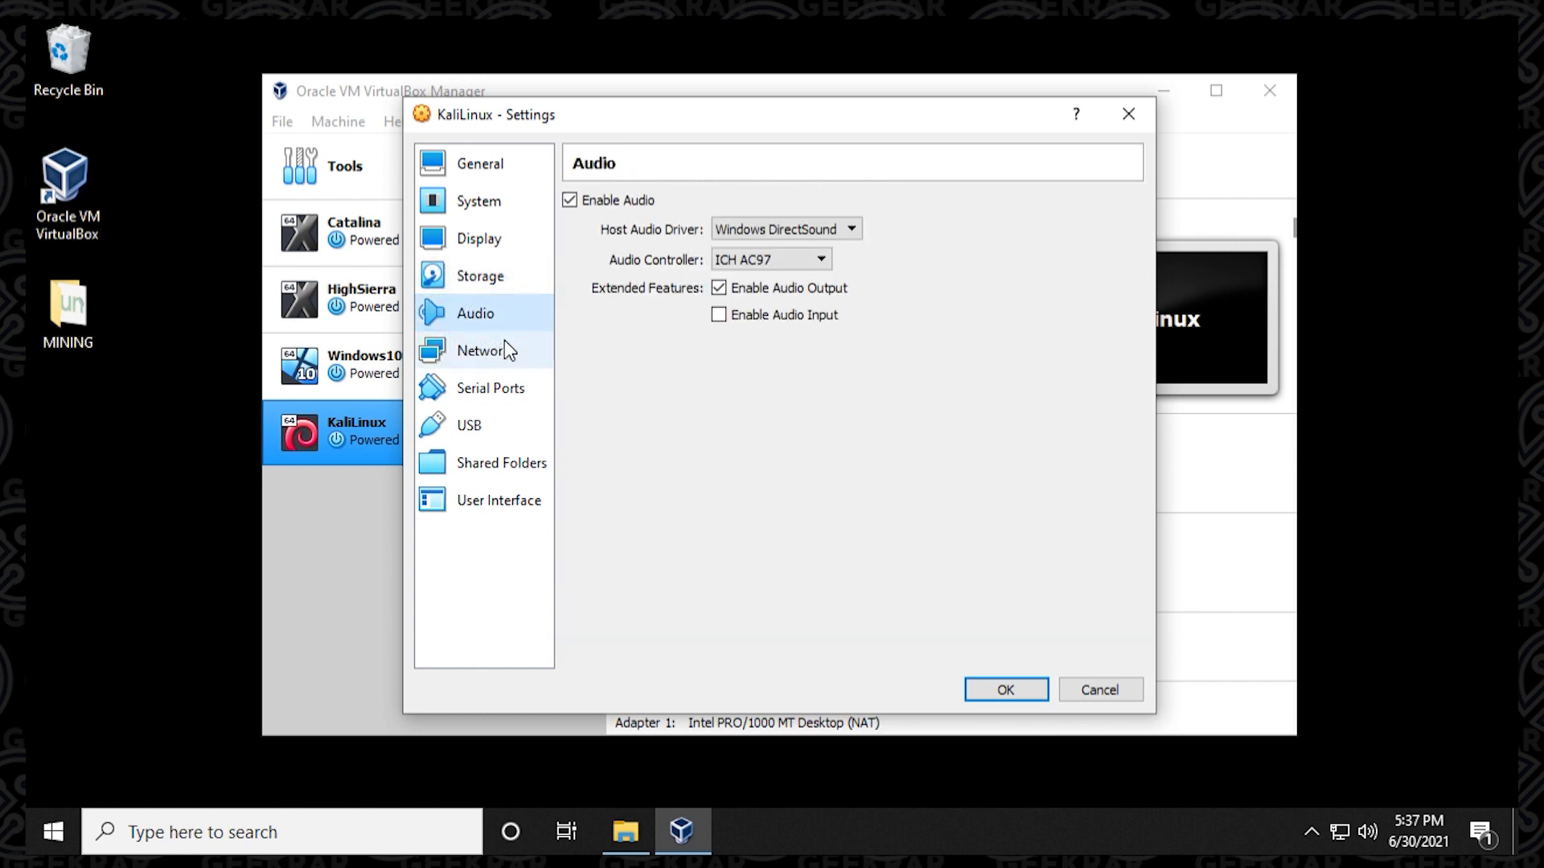
pyautogui.click(505, 362)
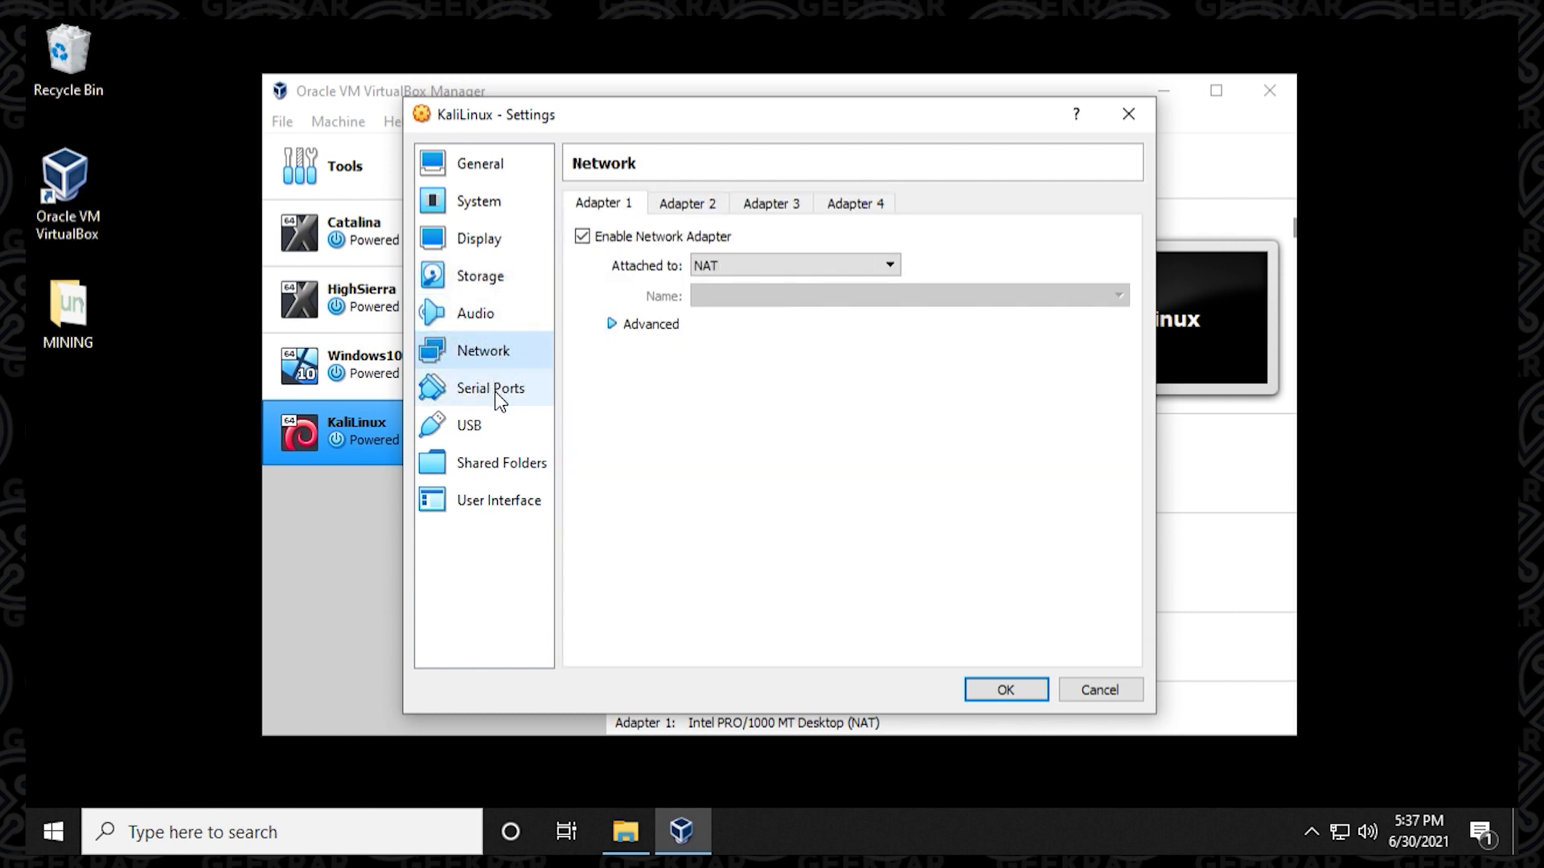
pyautogui.click(499, 394)
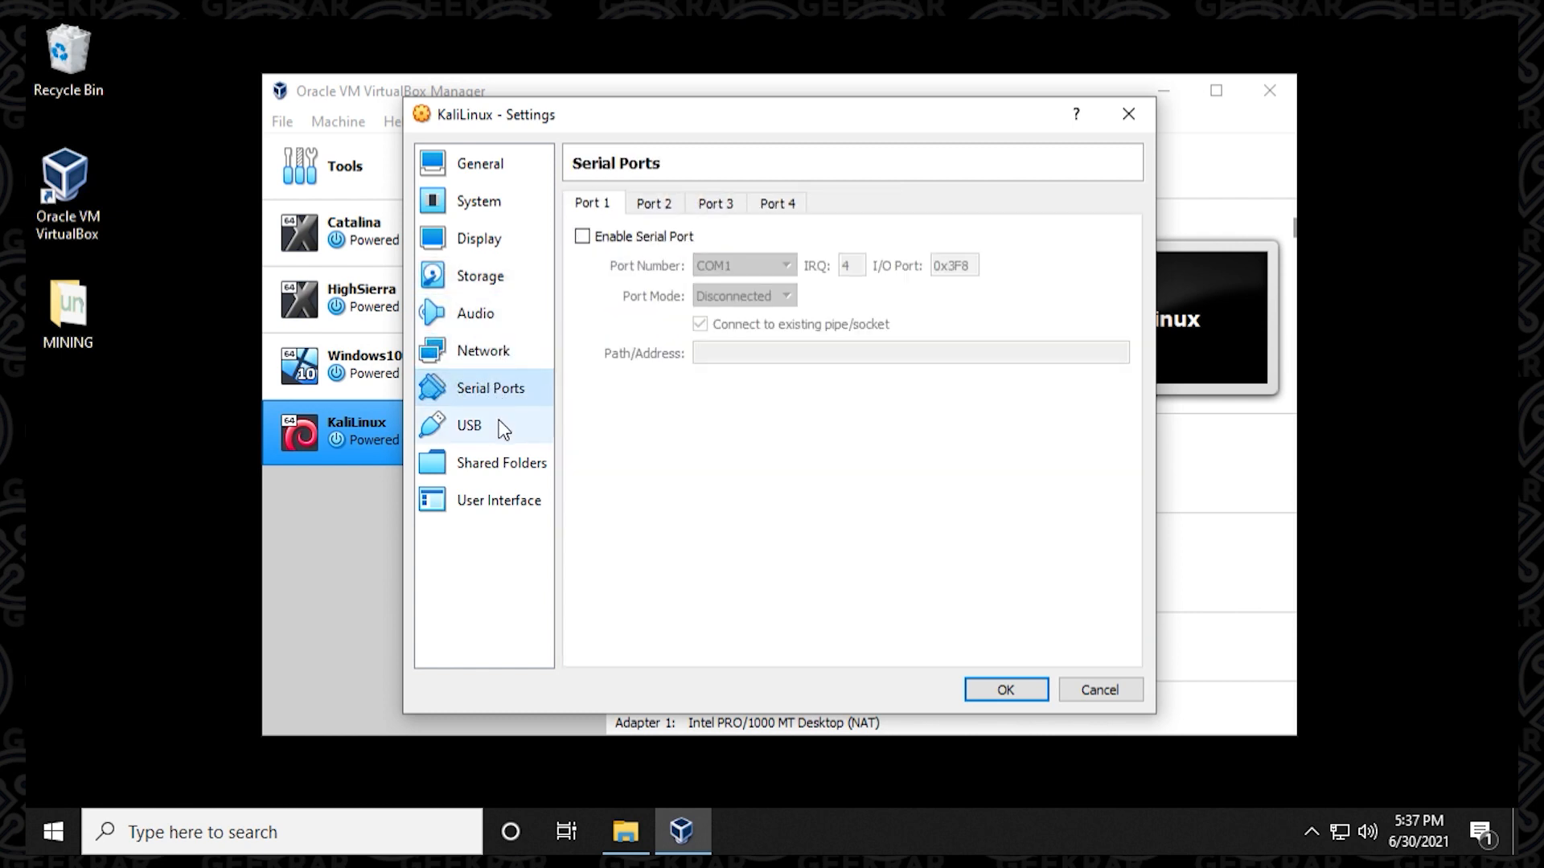
pyautogui.click(503, 429)
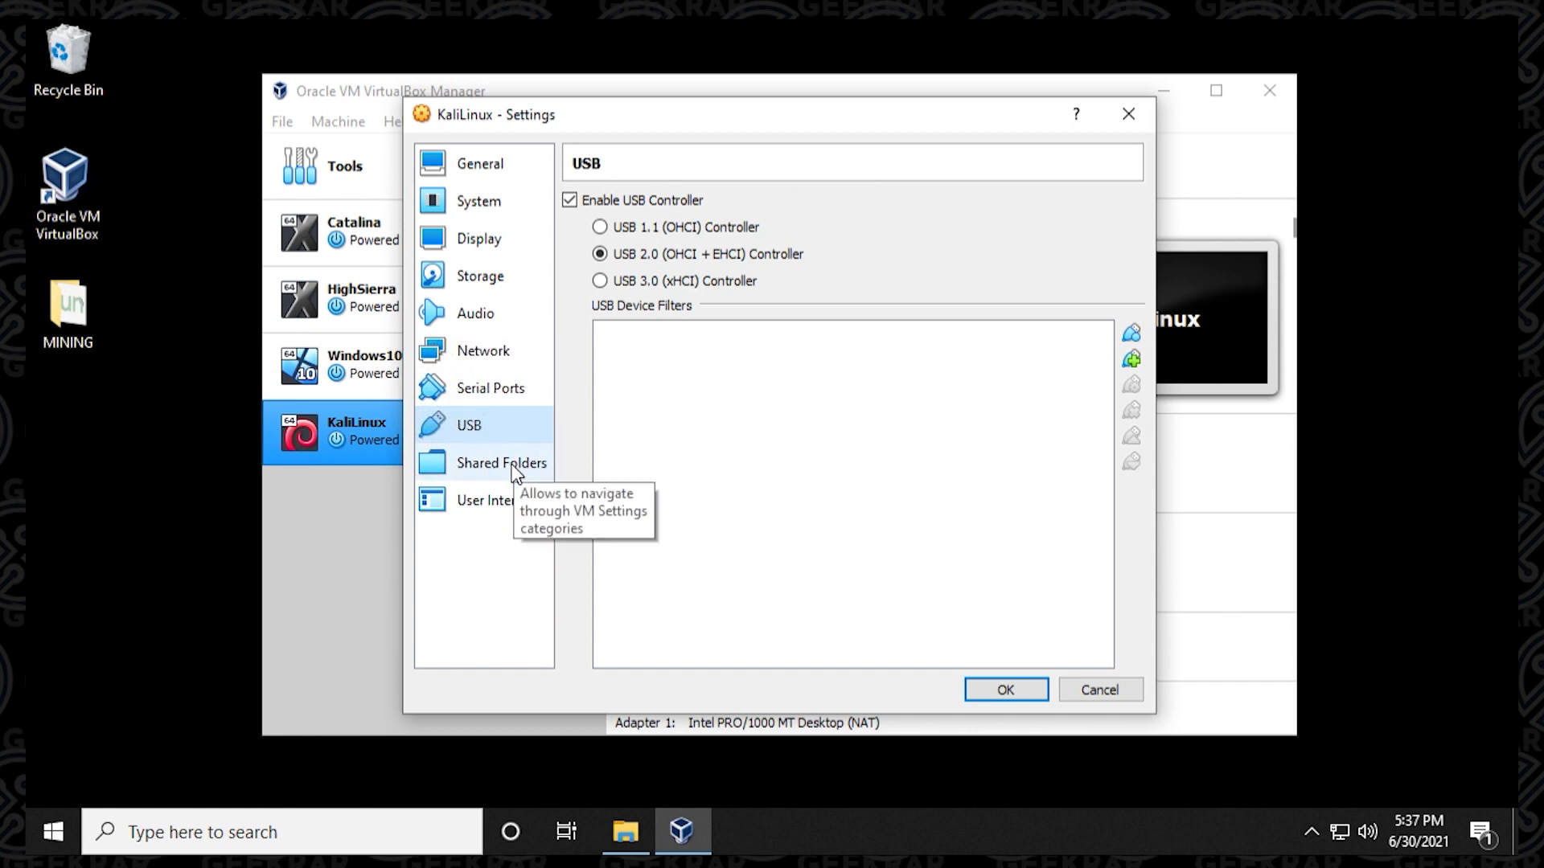
pyautogui.click(515, 473)
pyautogui.click(508, 500)
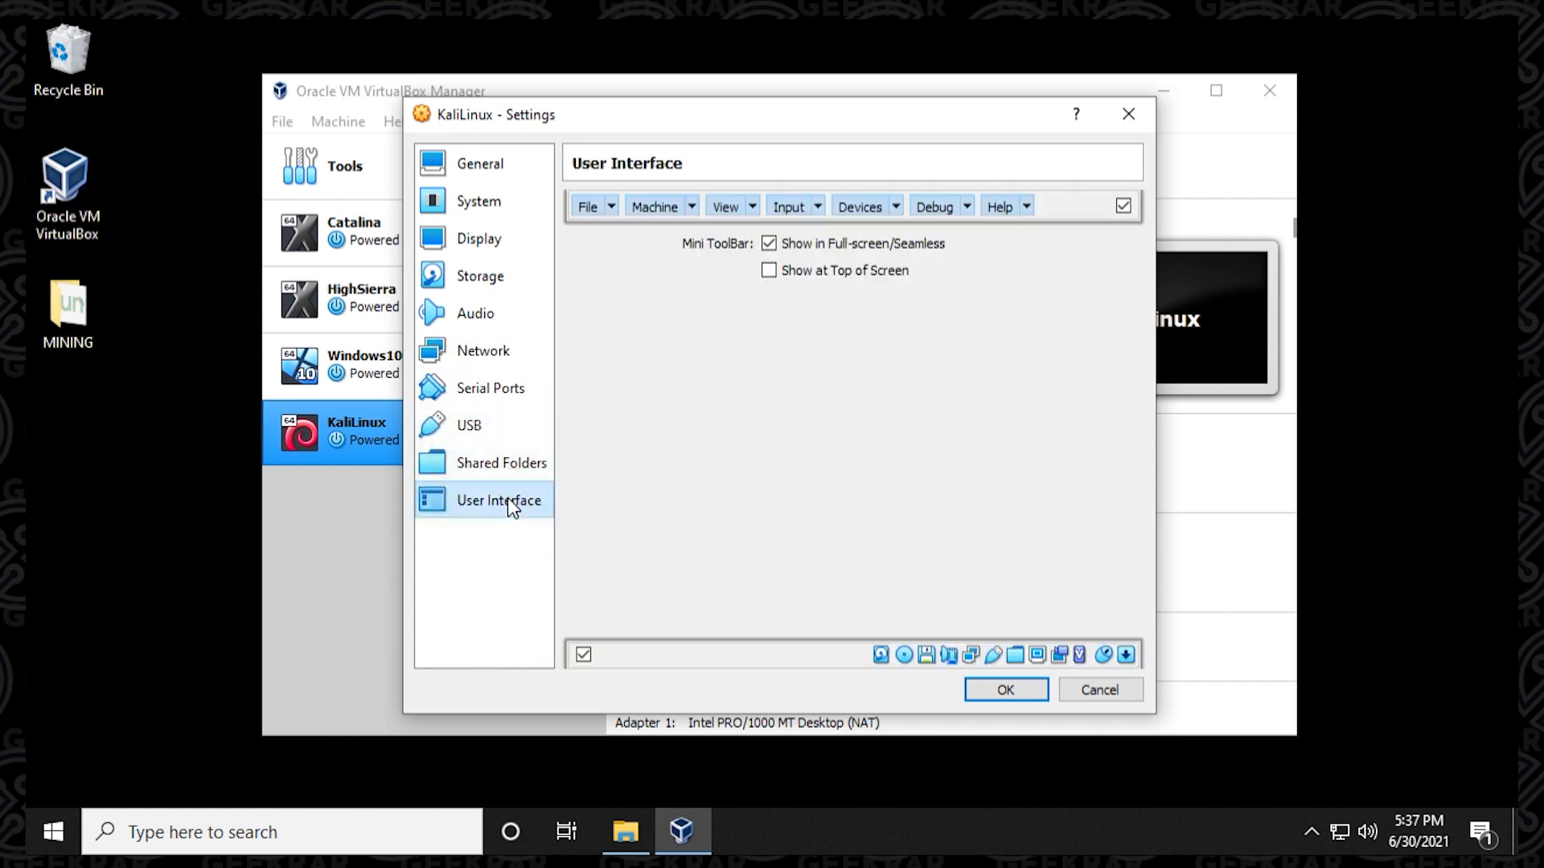
pyautogui.click(1021, 692)
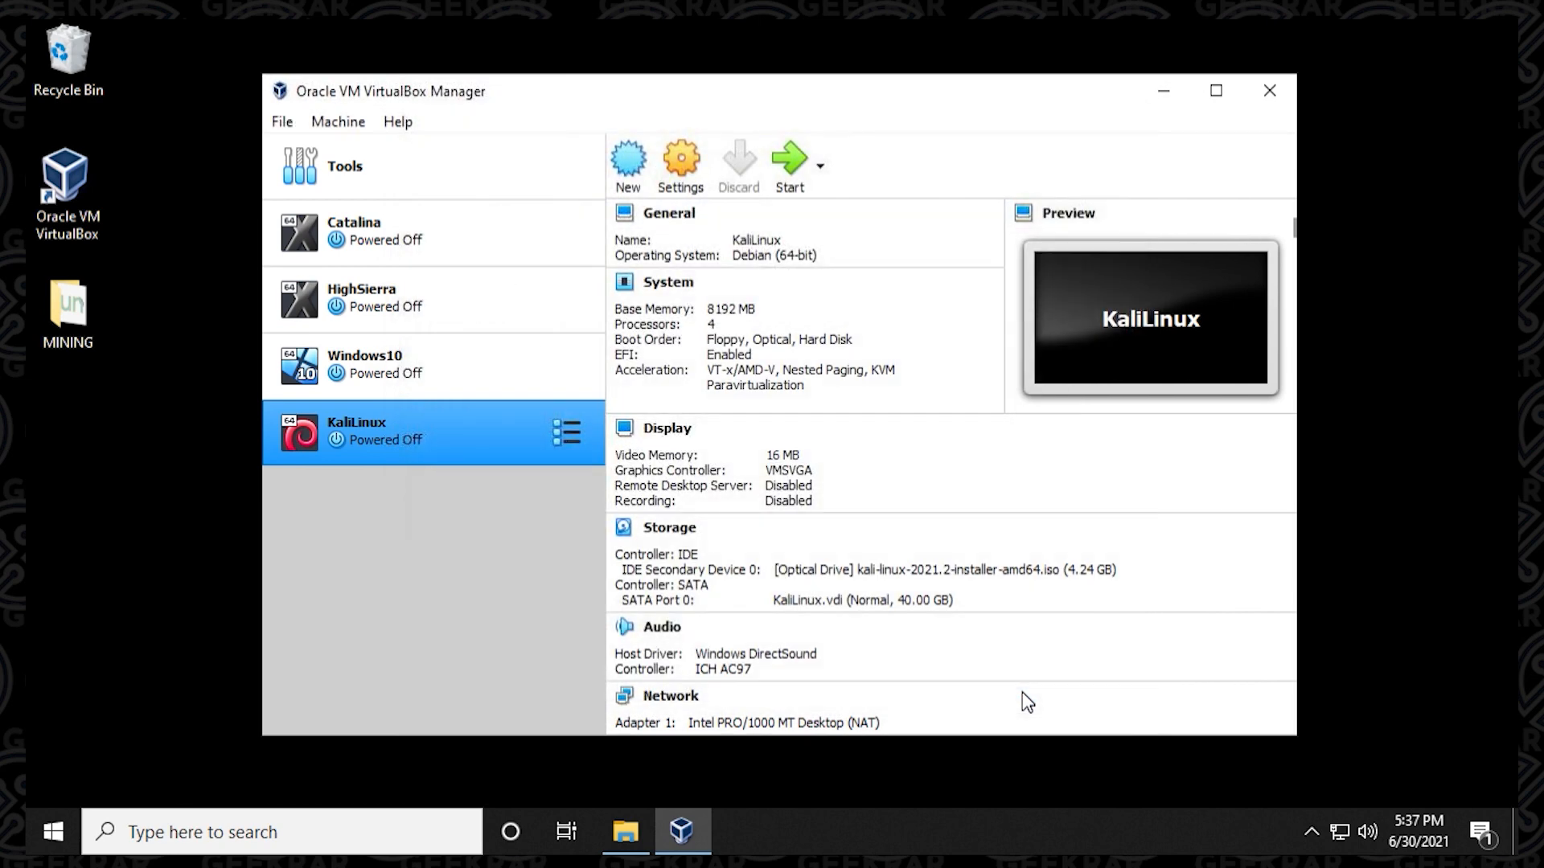
# Start the KaliLinux machine using kali-linux-2021.2-installer-amd64.iso as its start-up disk.
pyautogui.click(791, 165)
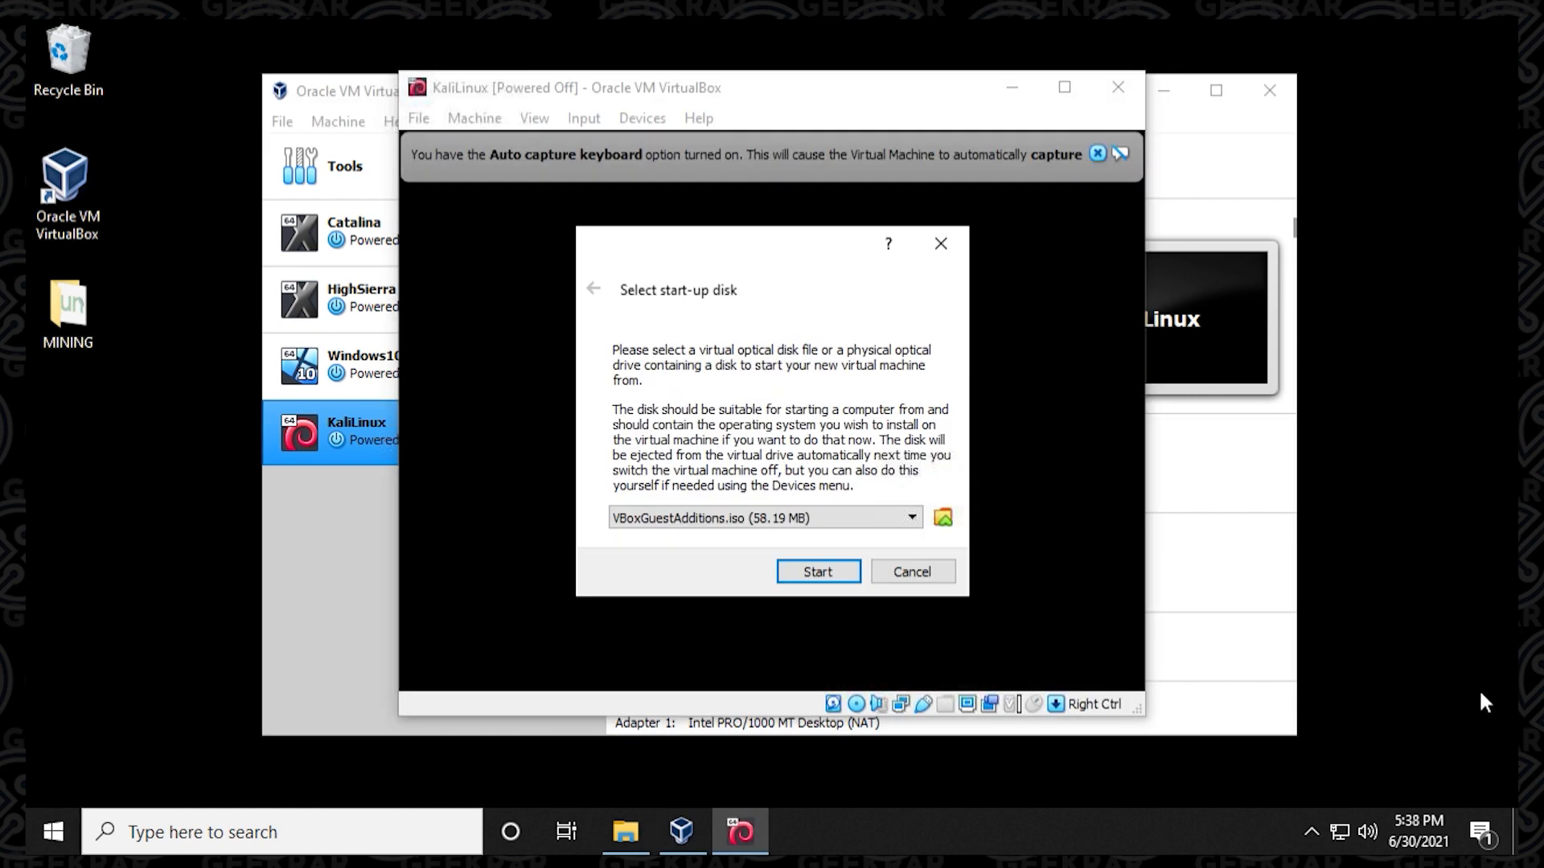
pyautogui.click(778, 520)
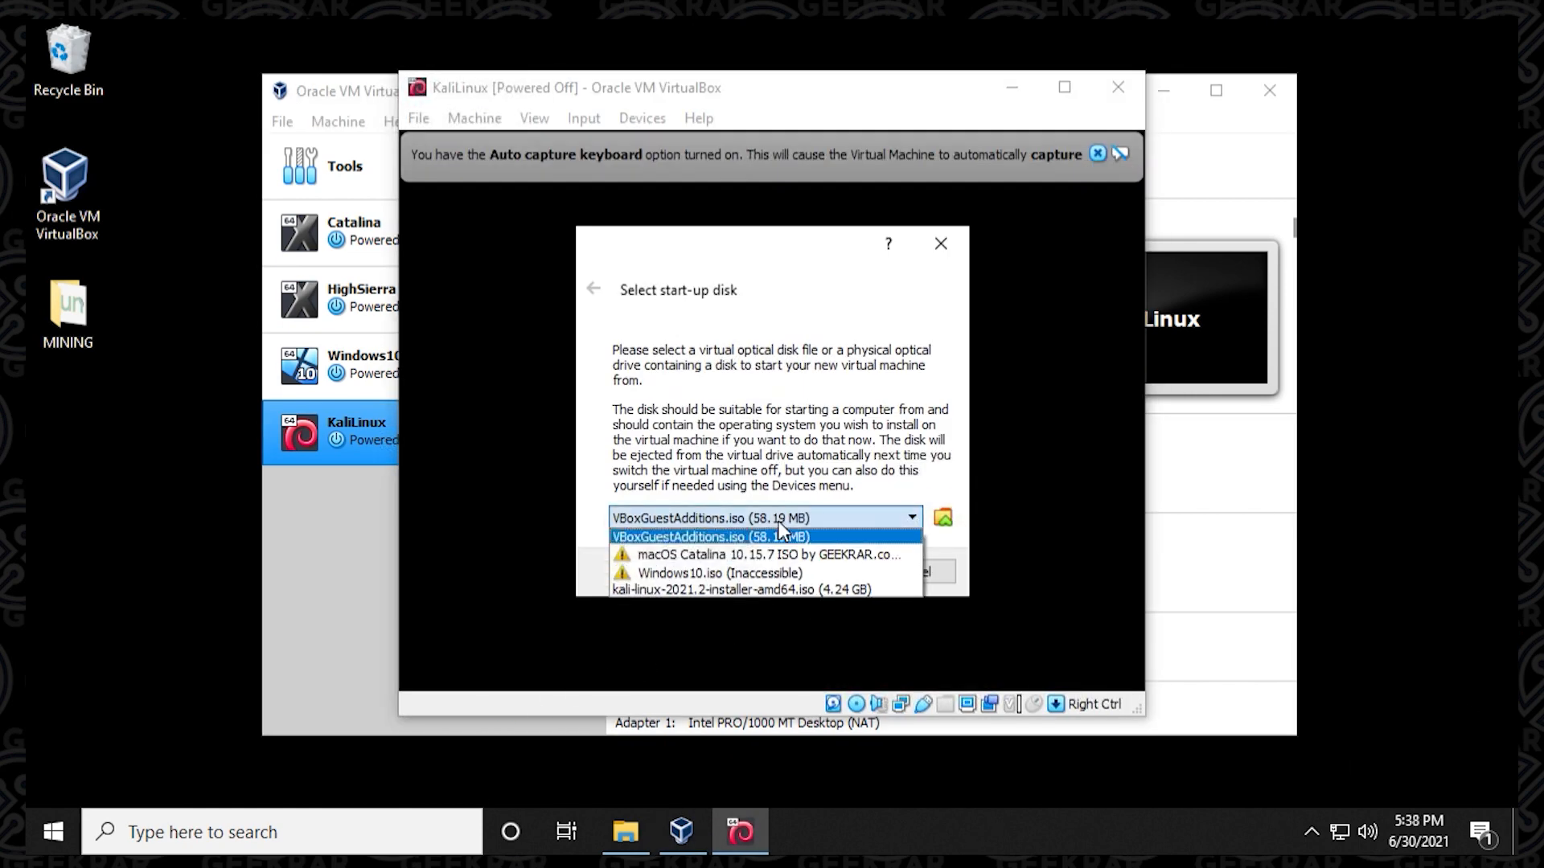
pyautogui.click(779, 591)
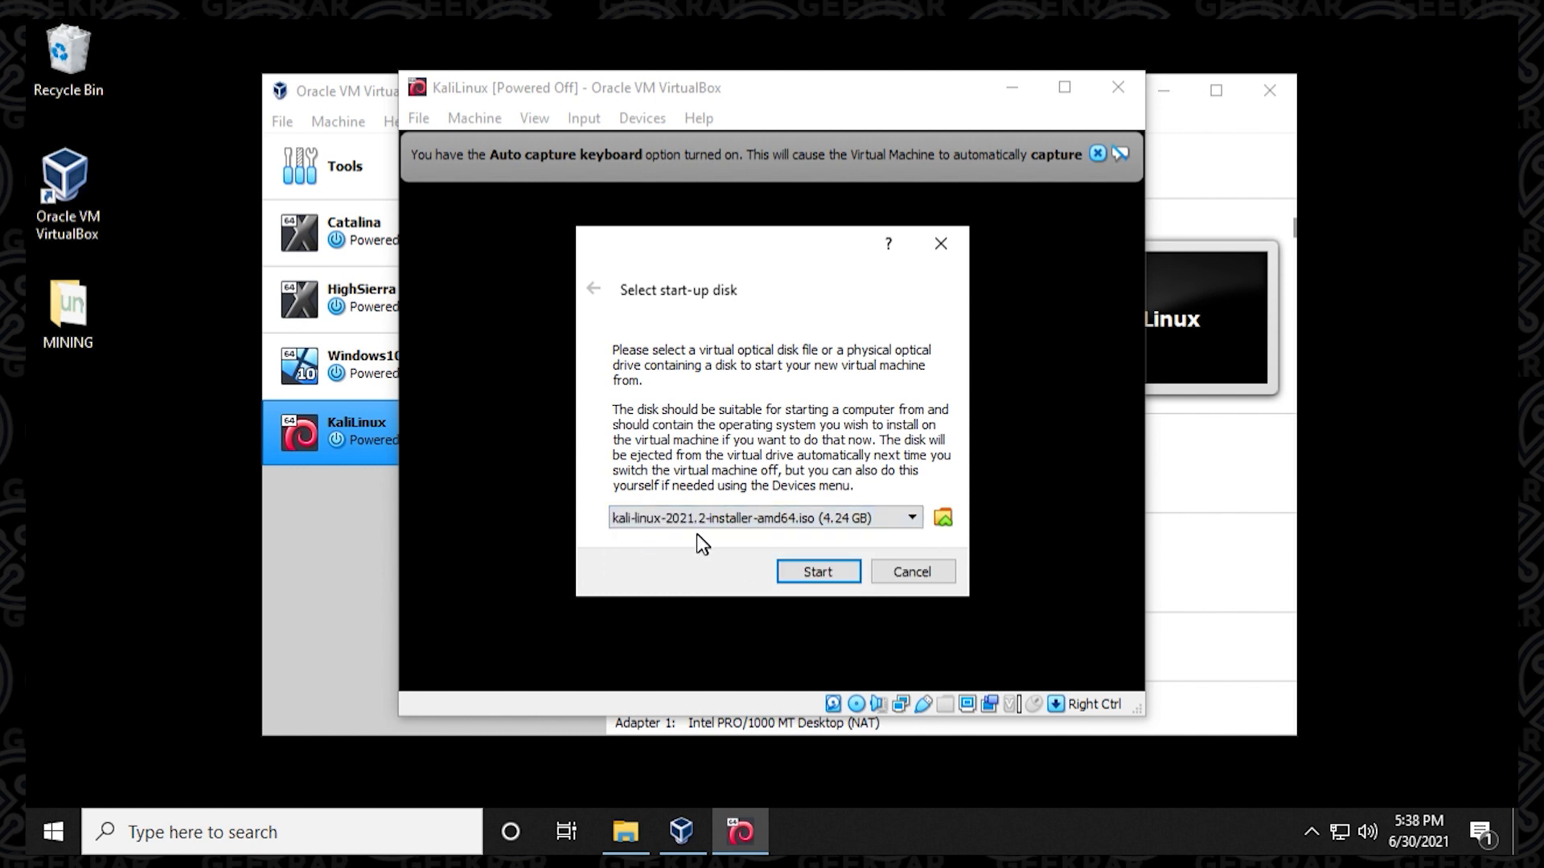
pyautogui.click(813, 572)
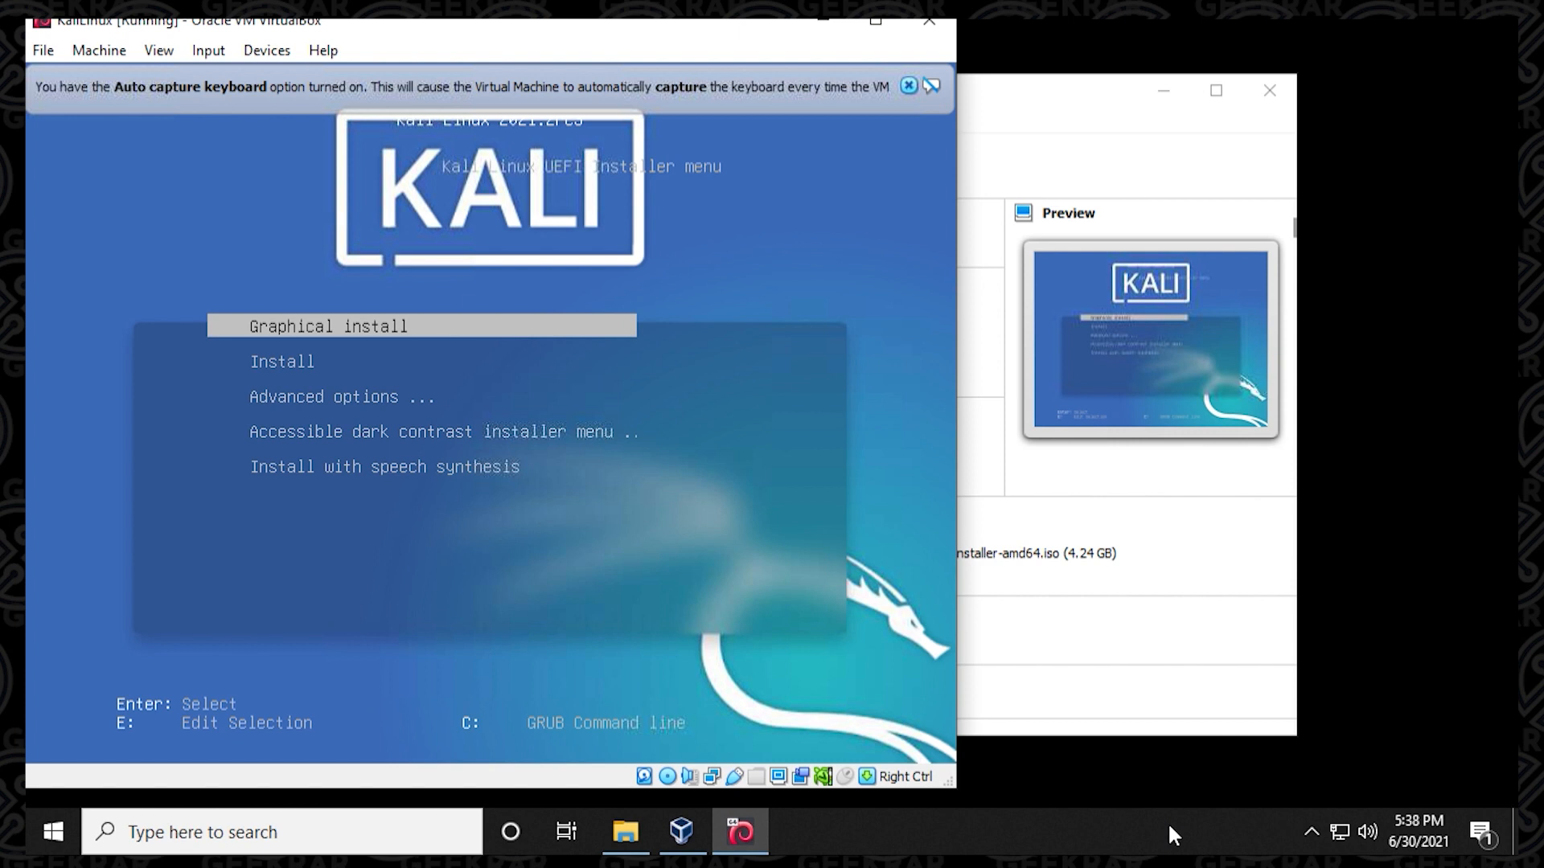
# Launch the graphical install with English as the language, United States as the location and the American English keymap.
pyautogui.press('Return')
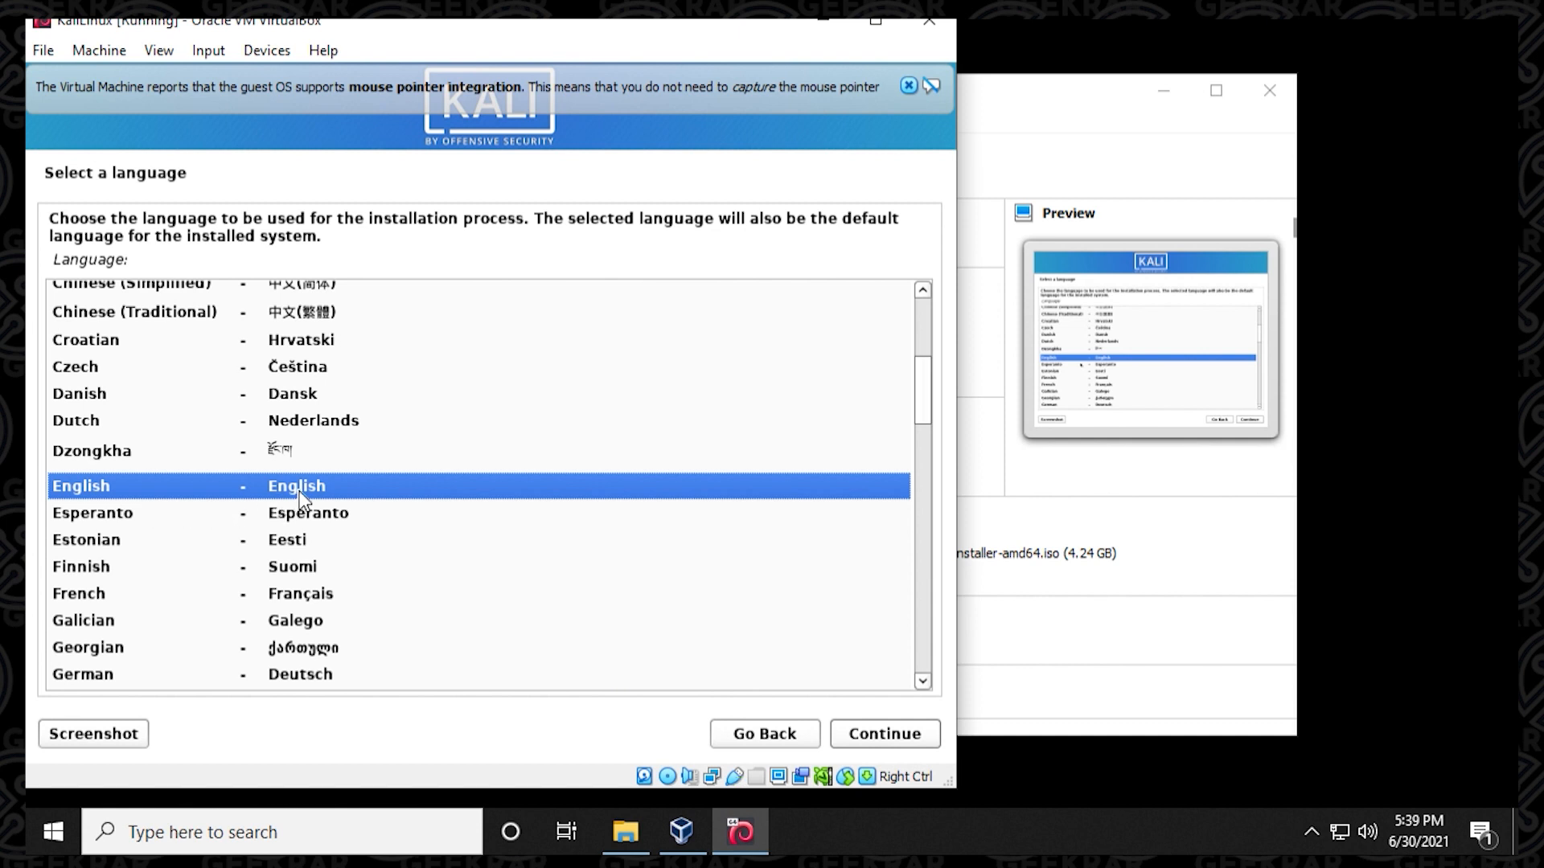
pyautogui.click(878, 733)
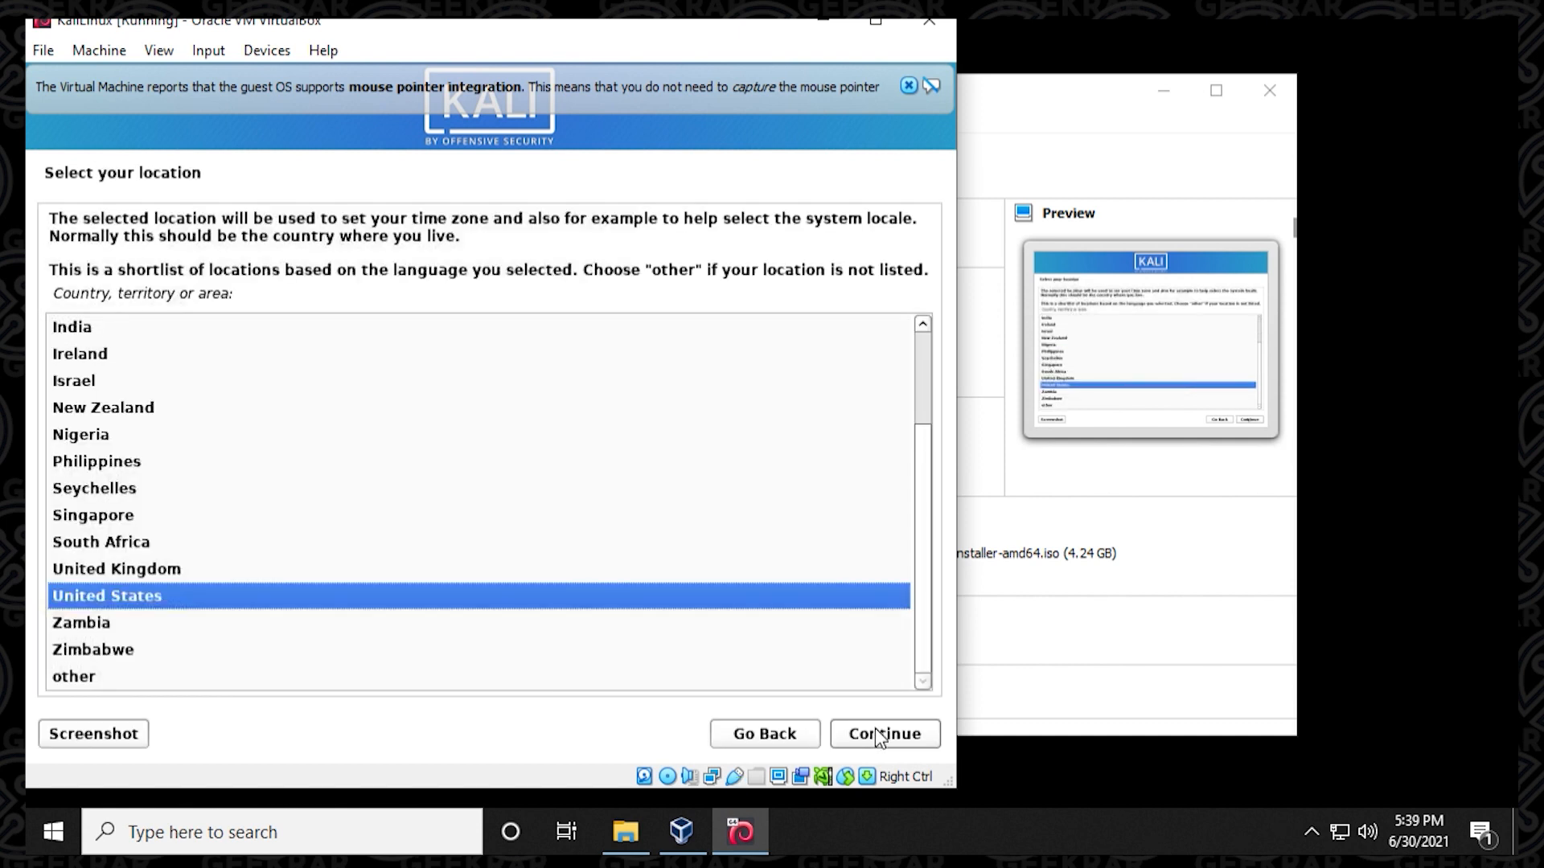
pyautogui.click(875, 729)
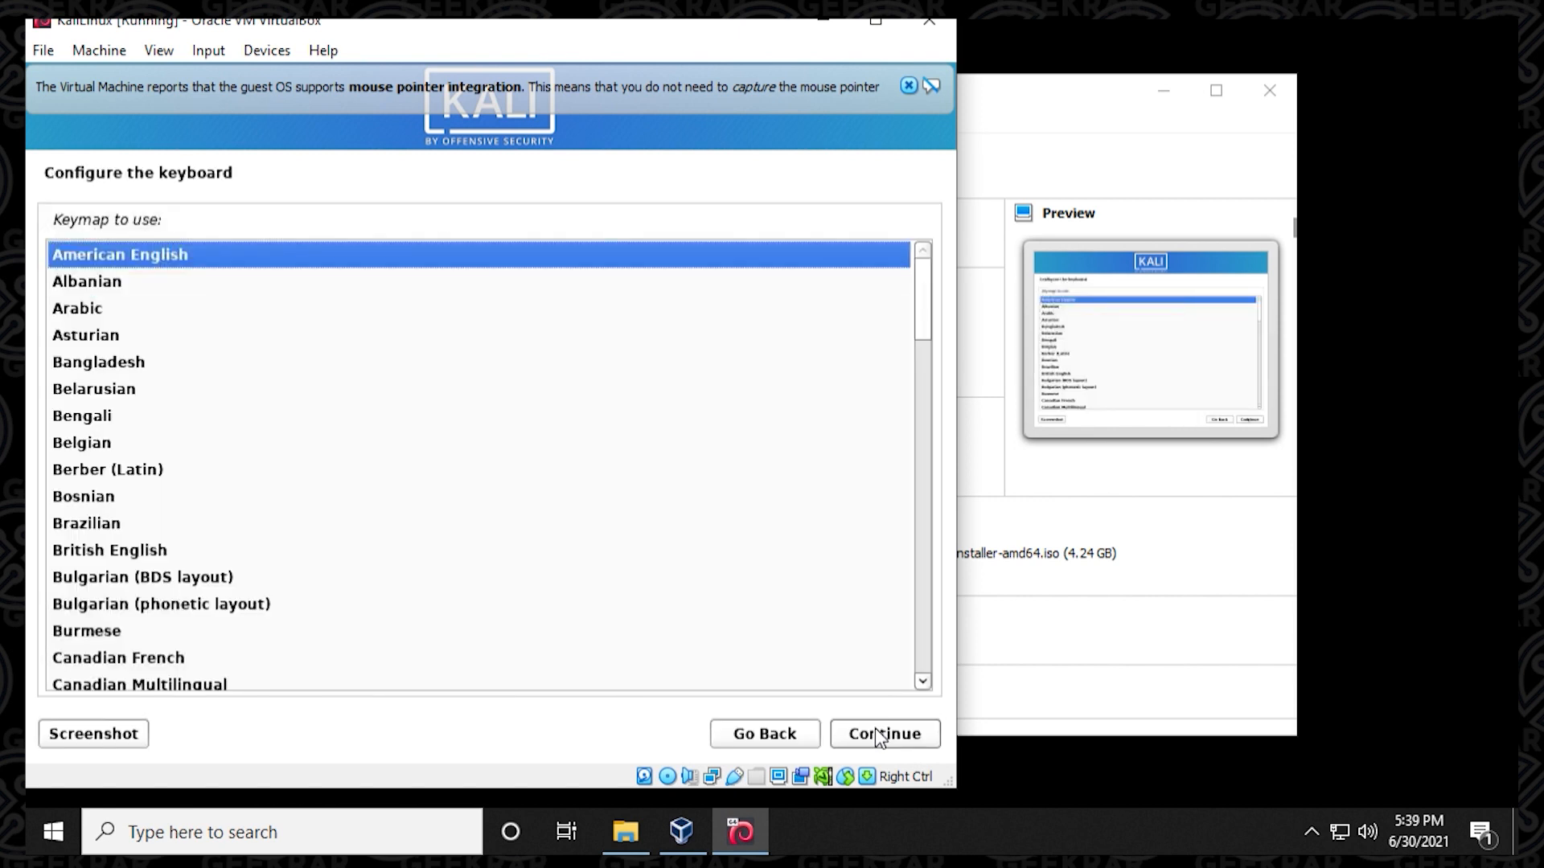
pyautogui.click(877, 733)
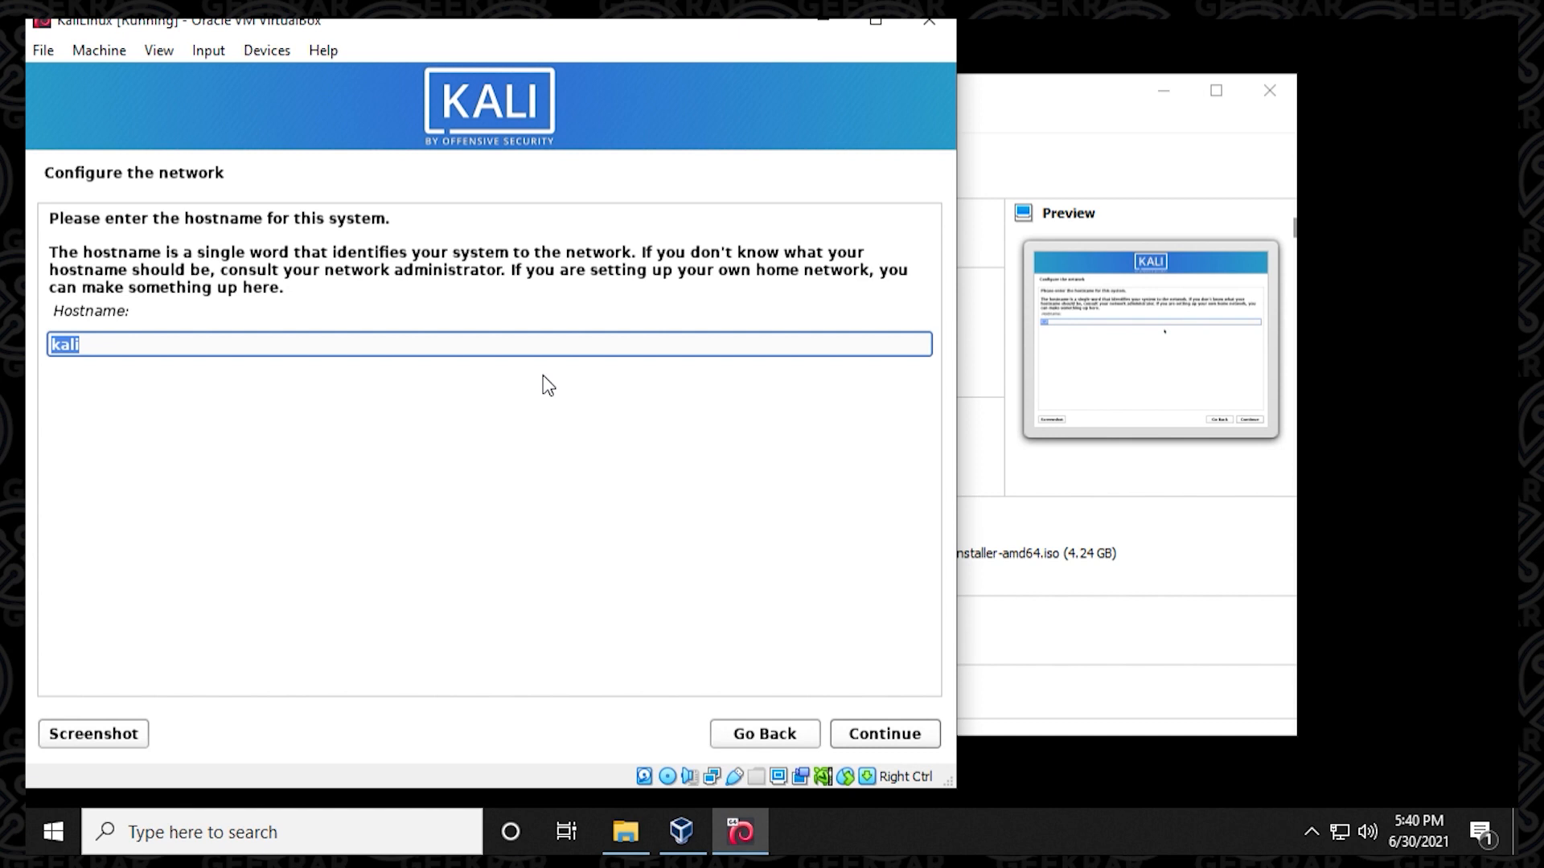
# Set the system's hostname to geekrar and leave the domain name blank.
pyautogui.write('geekrar')
pyautogui.click(860, 728)
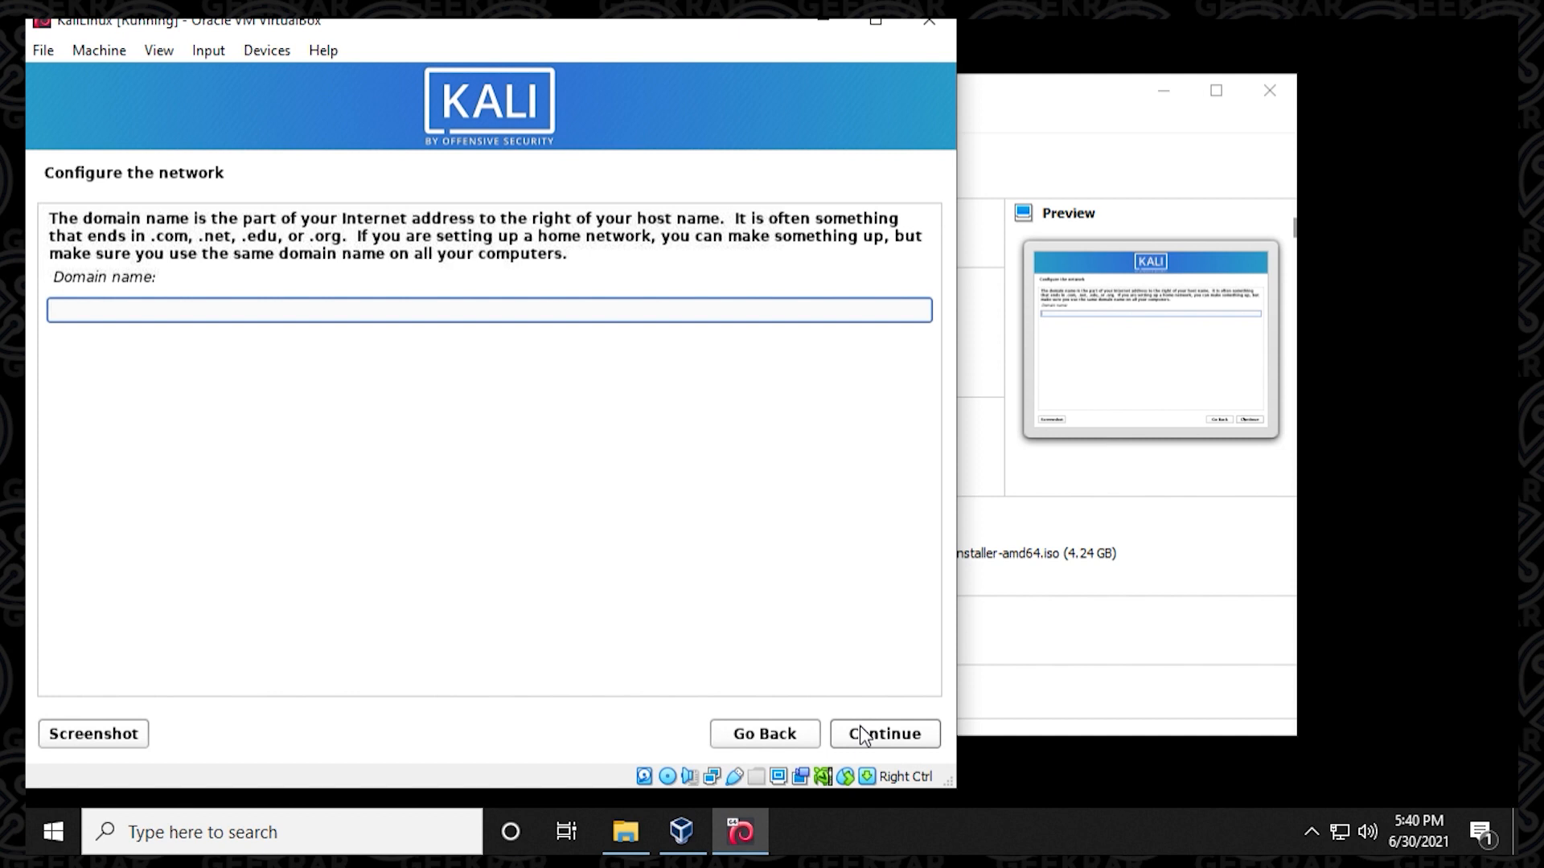
pyautogui.click(862, 734)
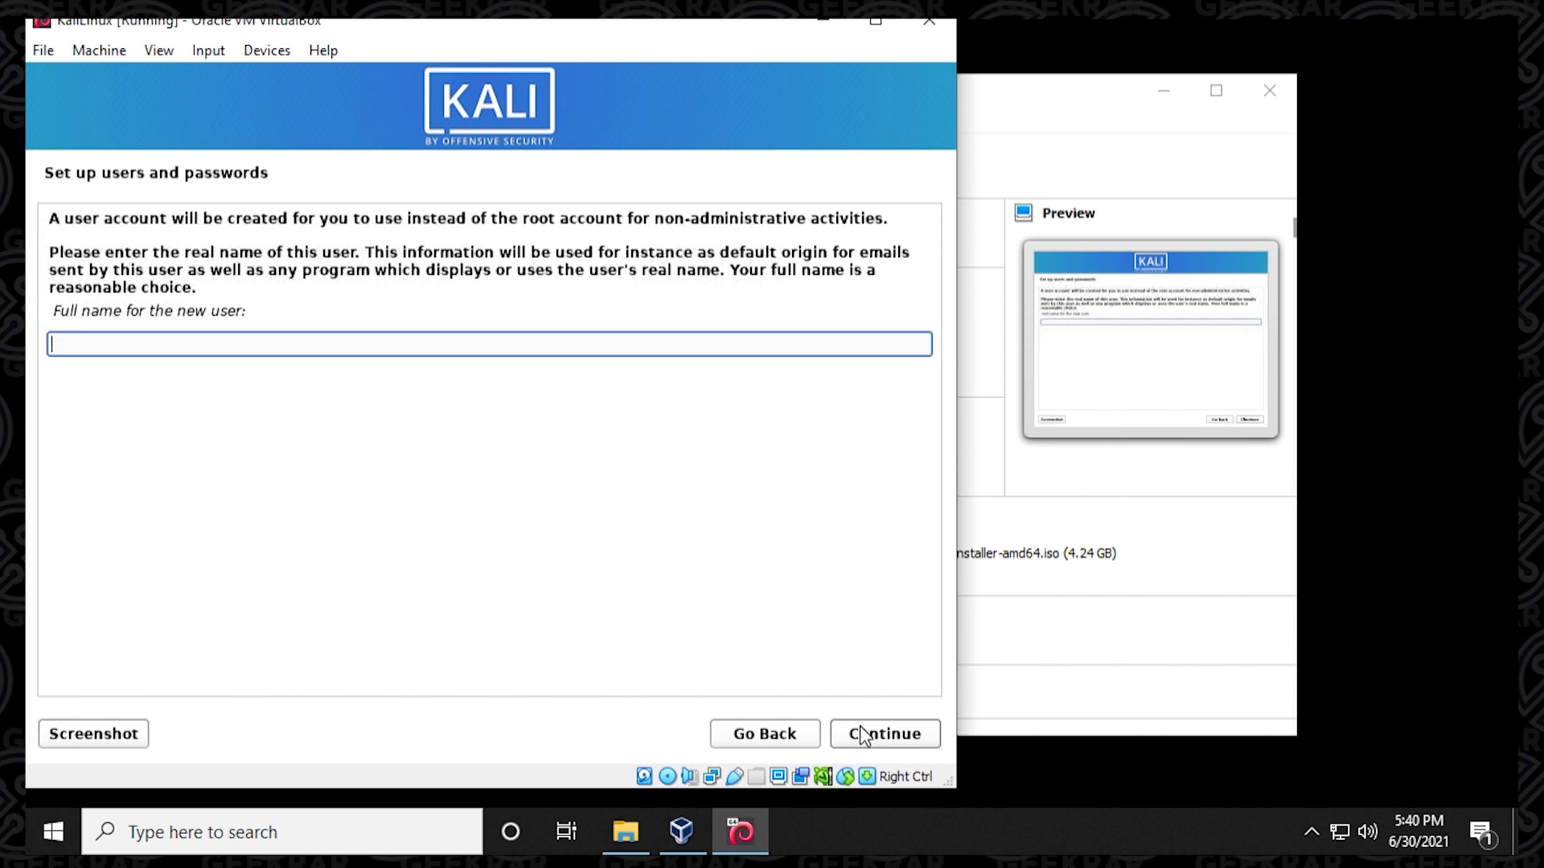
# Enter the new user's full name and accept the suggested account username.
pyautogui.write('geekrar')
pyautogui.click(862, 734)
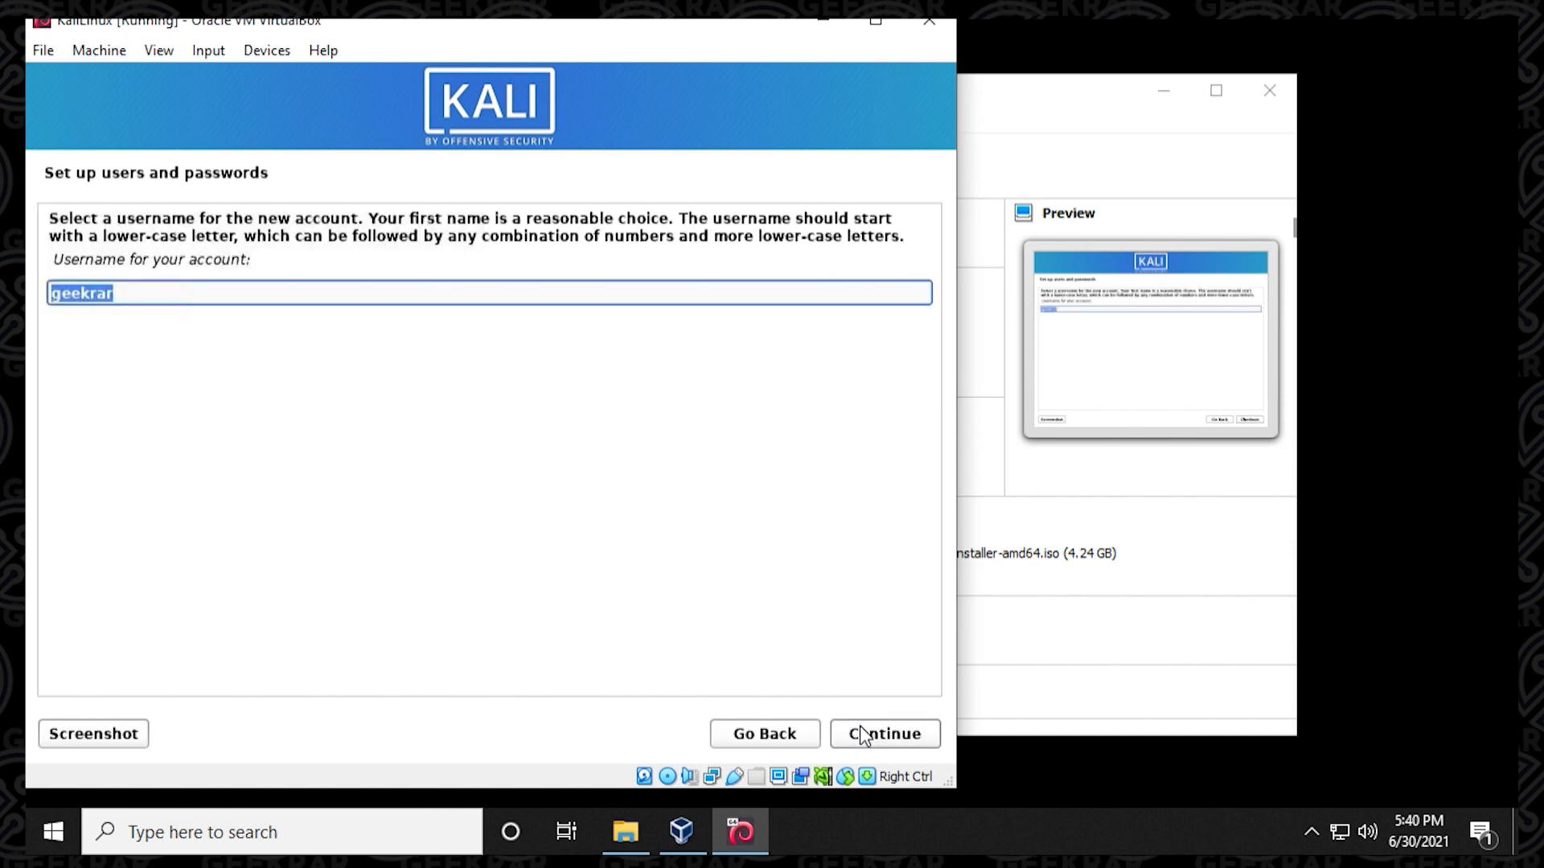
pyautogui.click(862, 734)
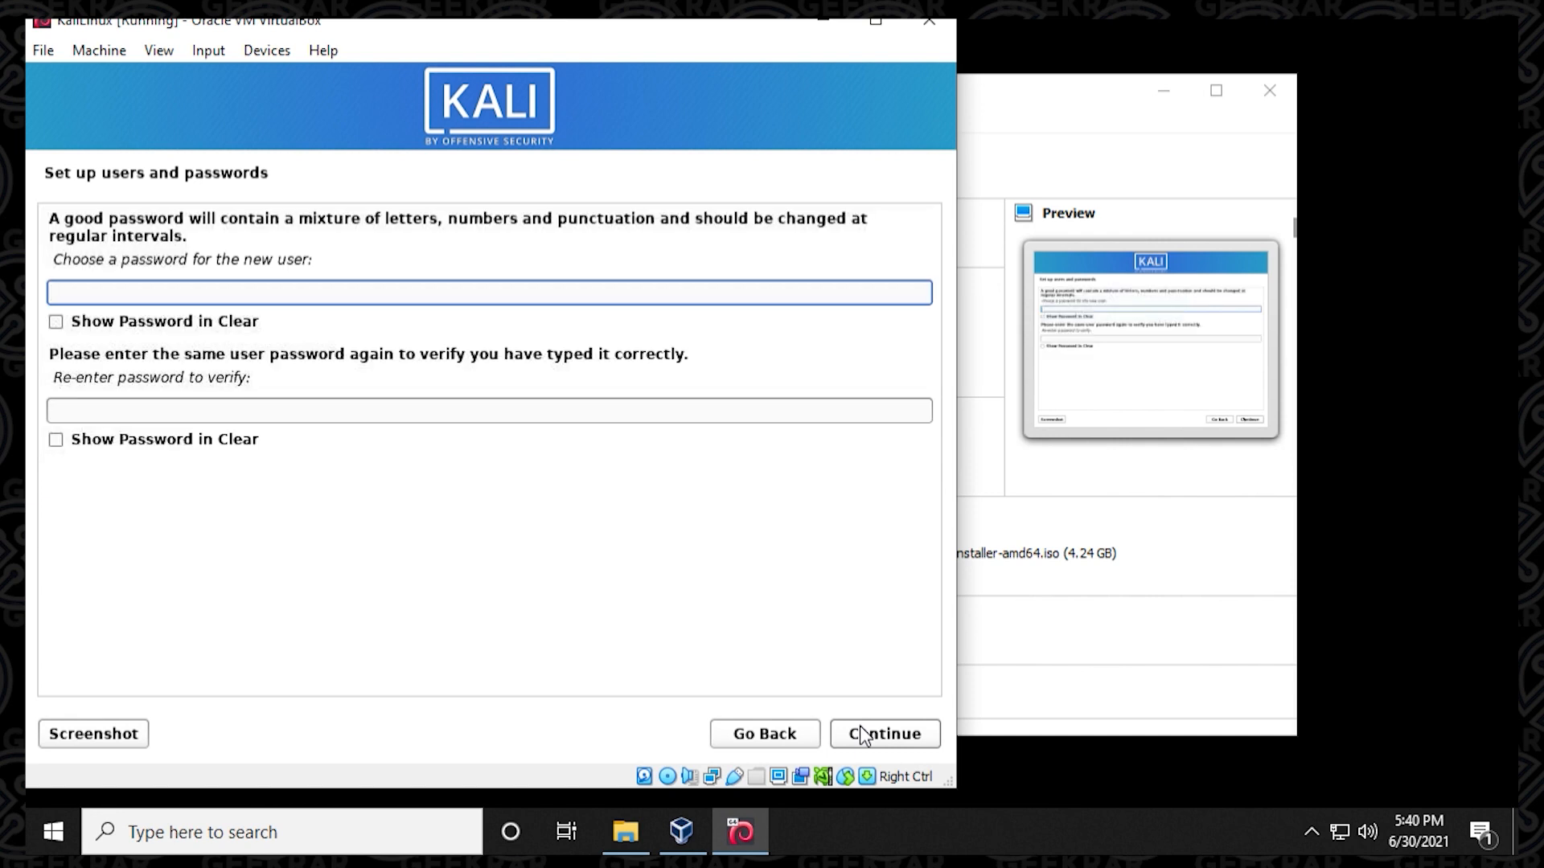
# Enter the new user's password, repeat it for verification and submit it.
pyautogui.write('*******')
pyautogui.press('Tab')
pyautogui.press('Tab')
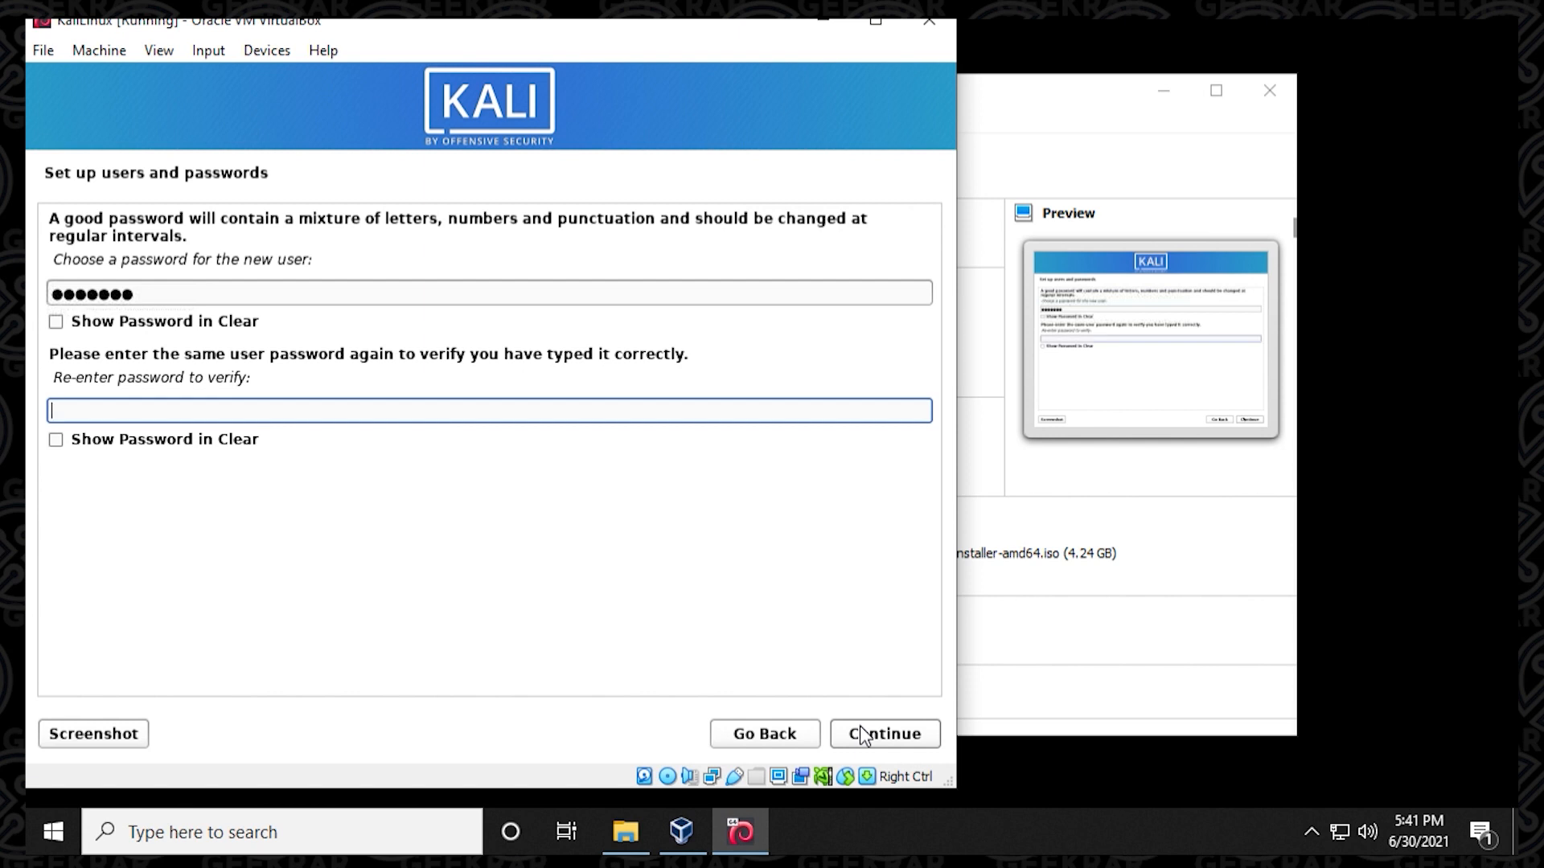
pyautogui.write('*******')
pyautogui.click(862, 734)
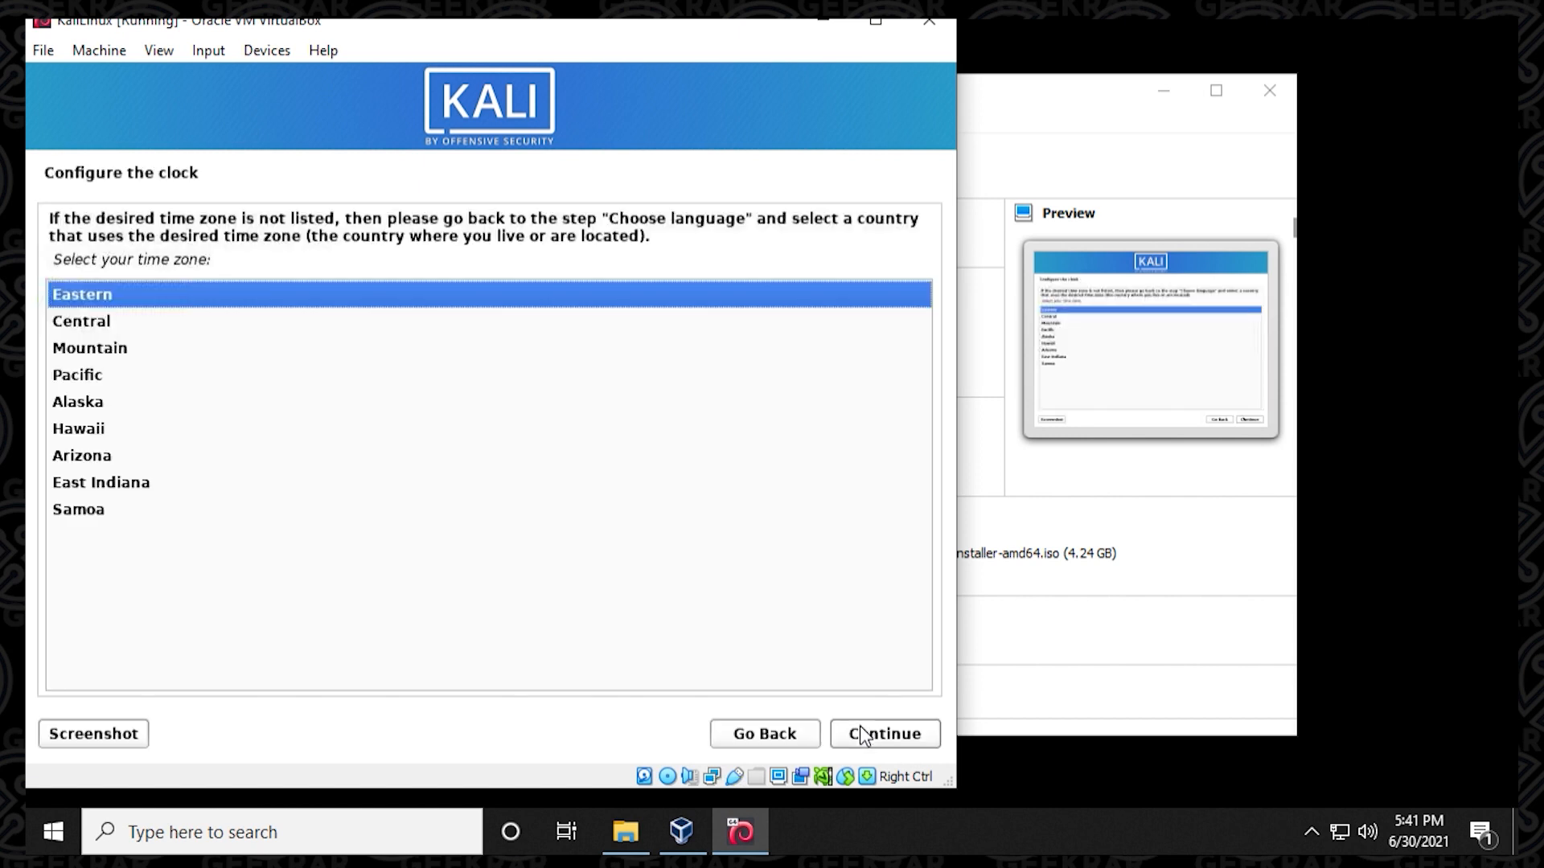
# Accept the Eastern time zone and choose guided partitioning of the entire VBOX HARDDISK with all files in one partition.
pyautogui.click(862, 734)
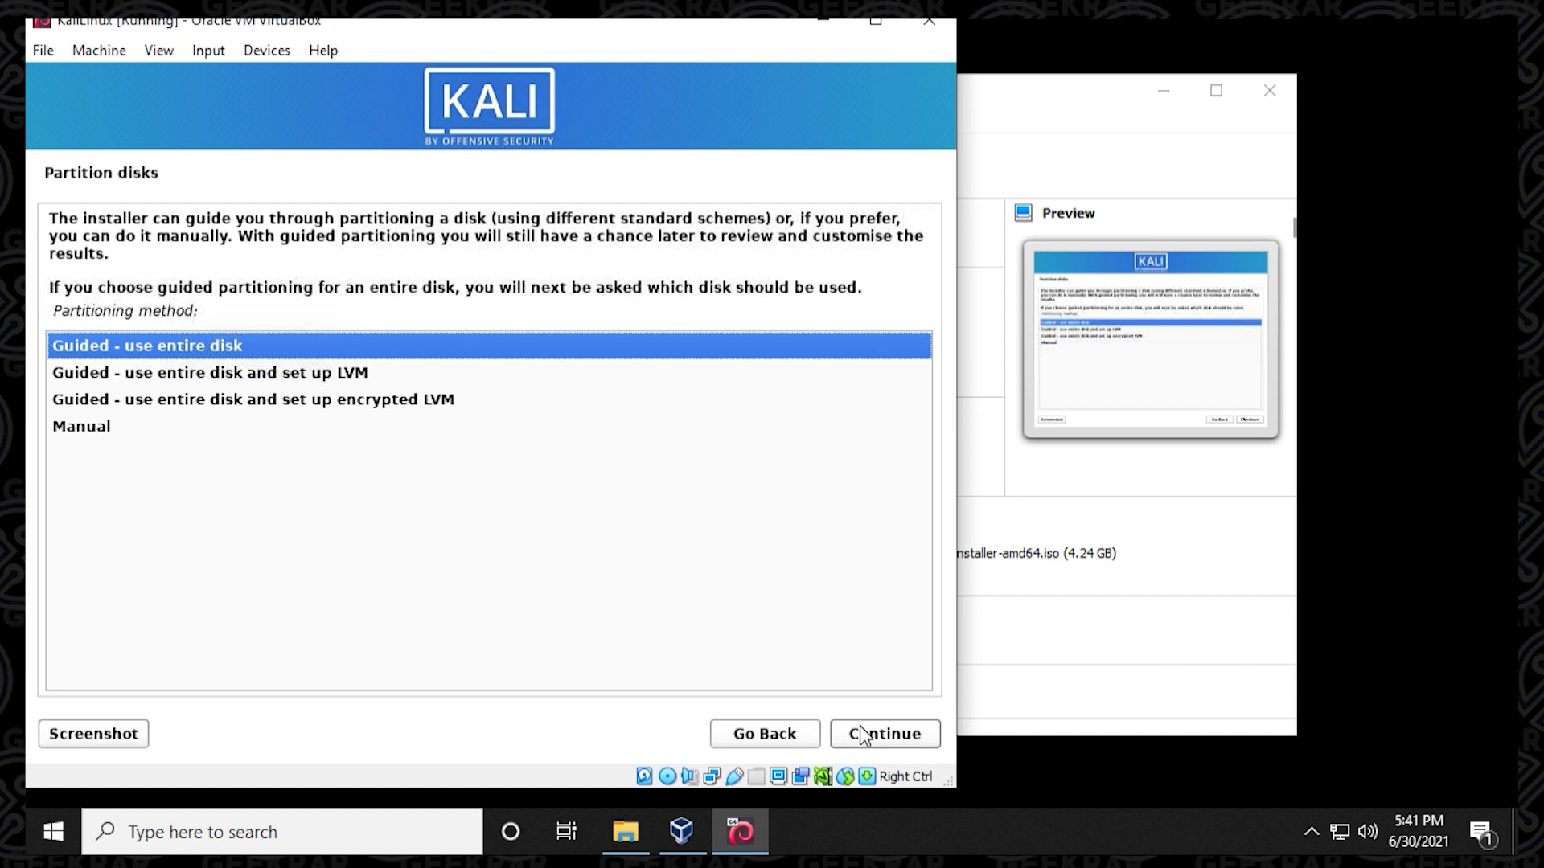
pyautogui.click(864, 736)
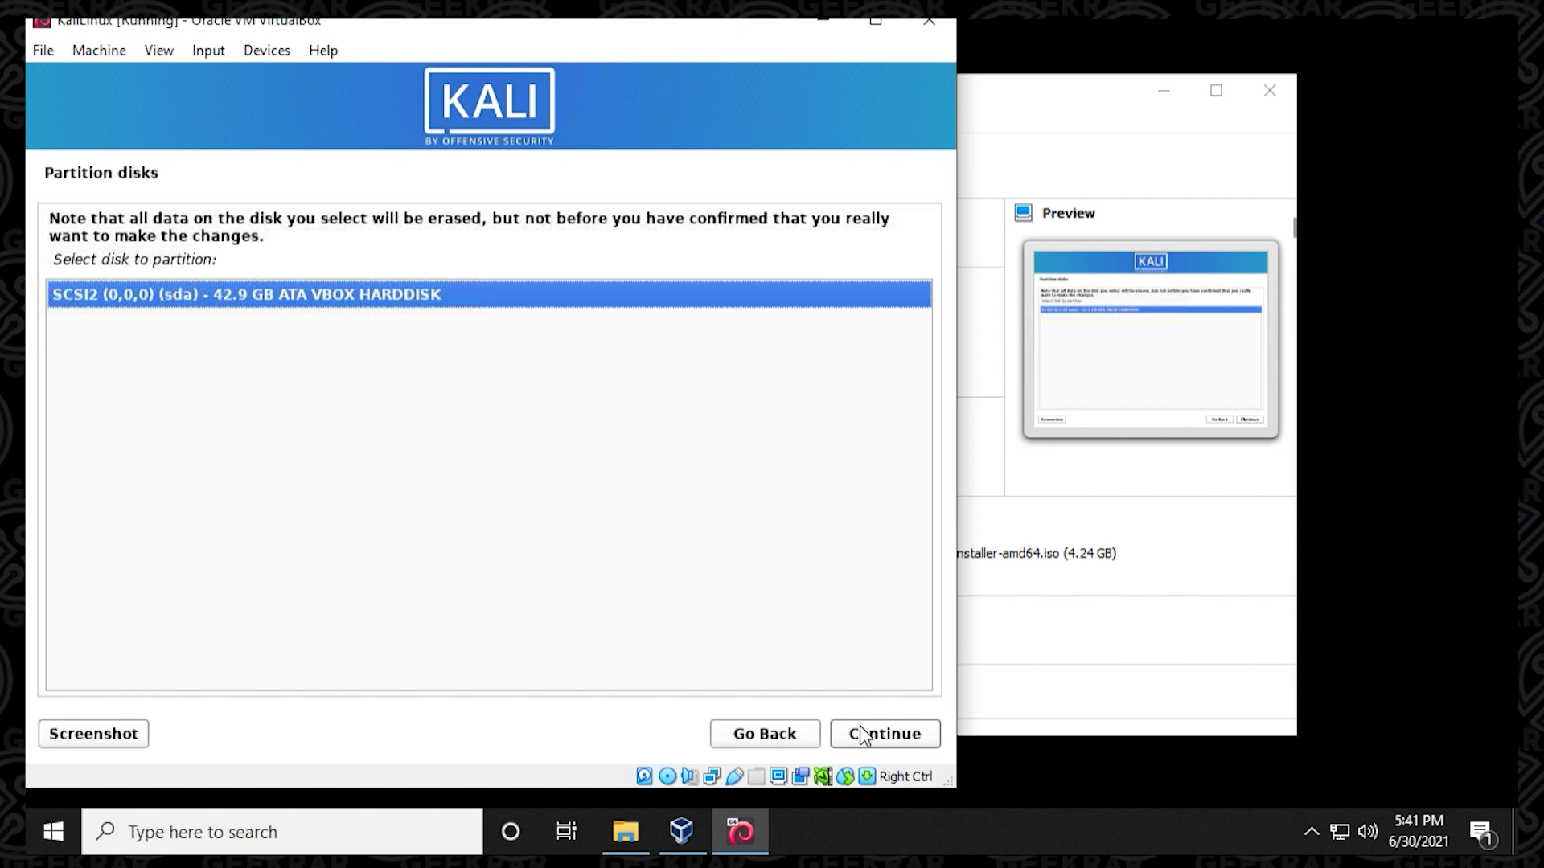
pyautogui.click(863, 736)
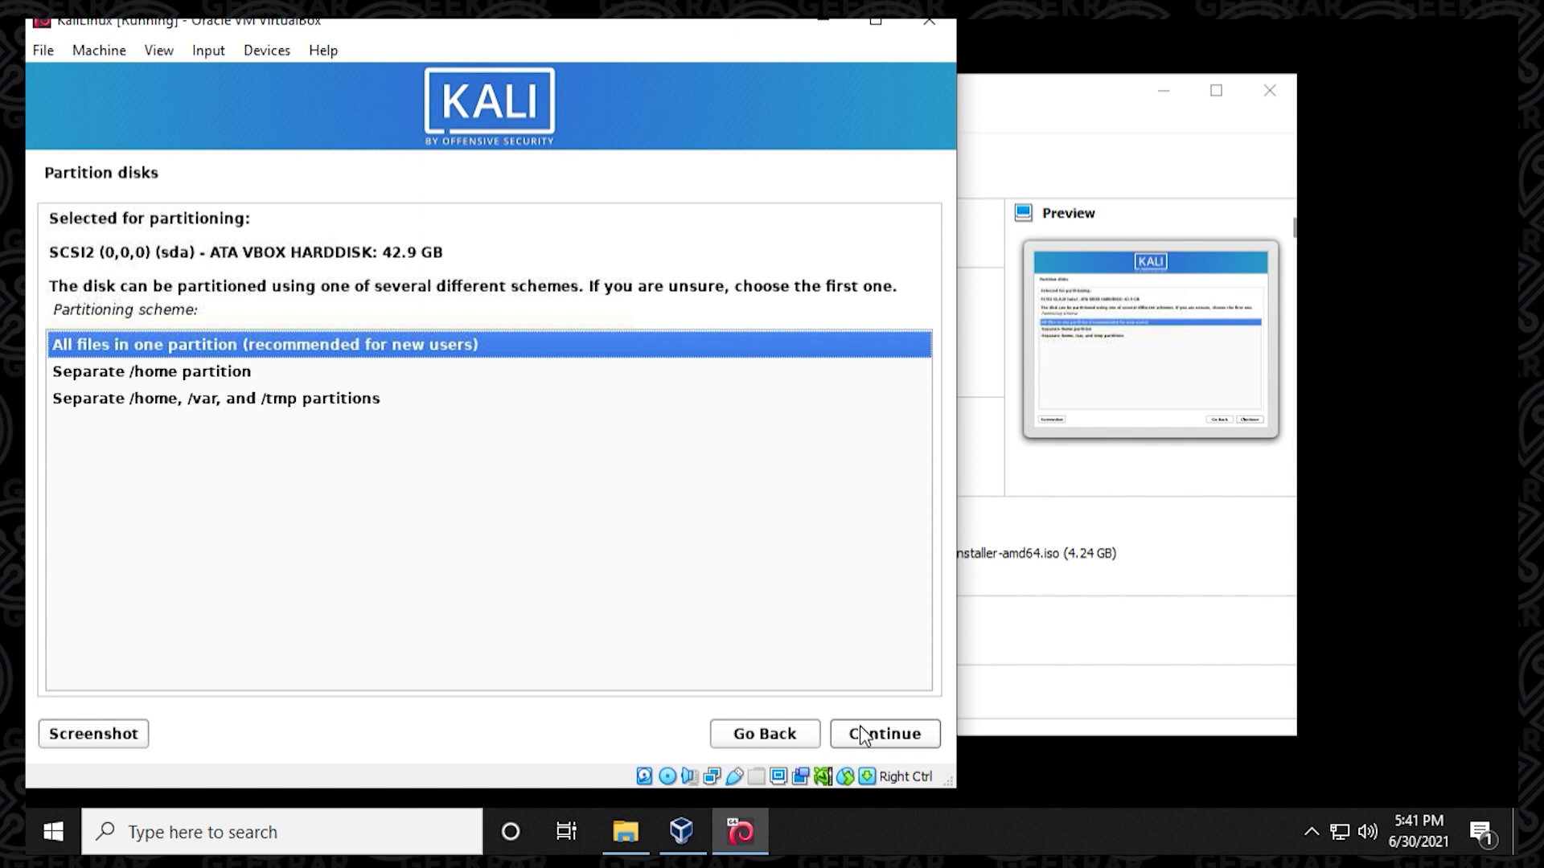
pyautogui.click(861, 735)
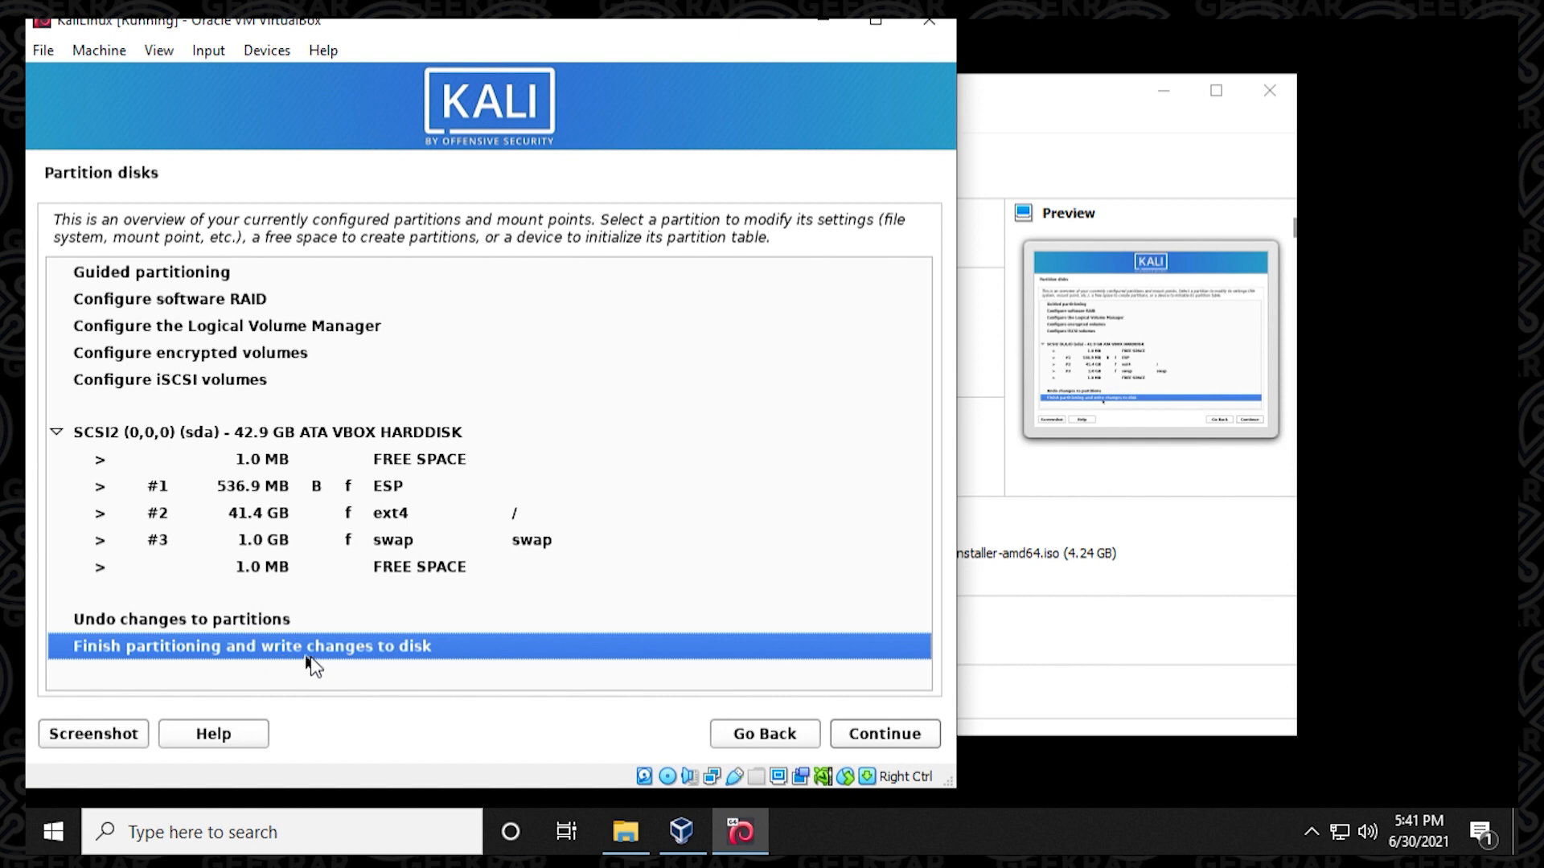
# Finish partitioning and confirm with Yes that the changes are written to the disk.
pyautogui.click(880, 750)
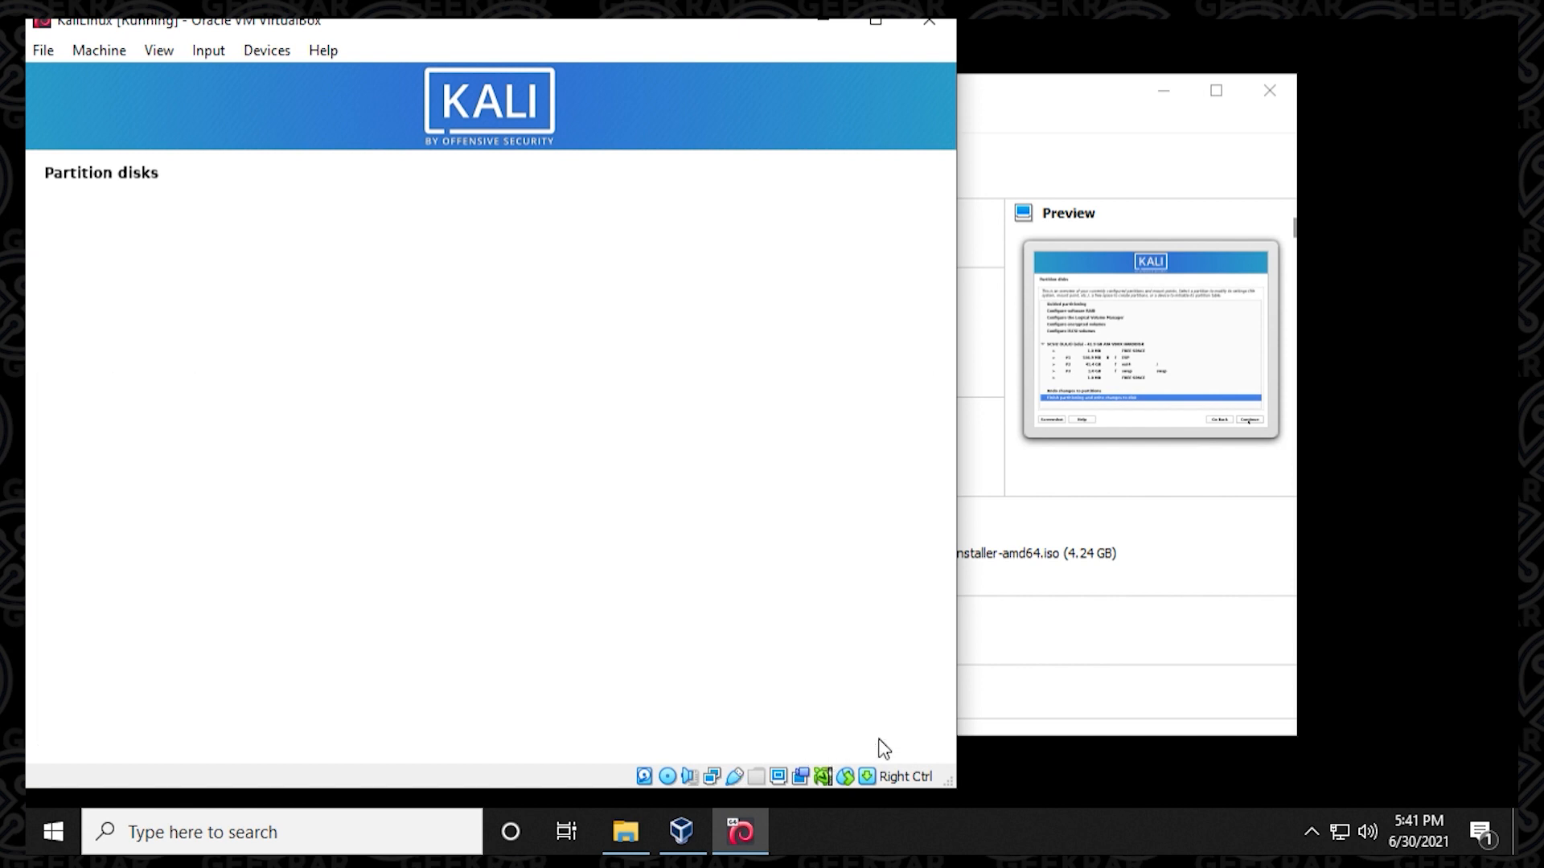
pyautogui.click(78, 461)
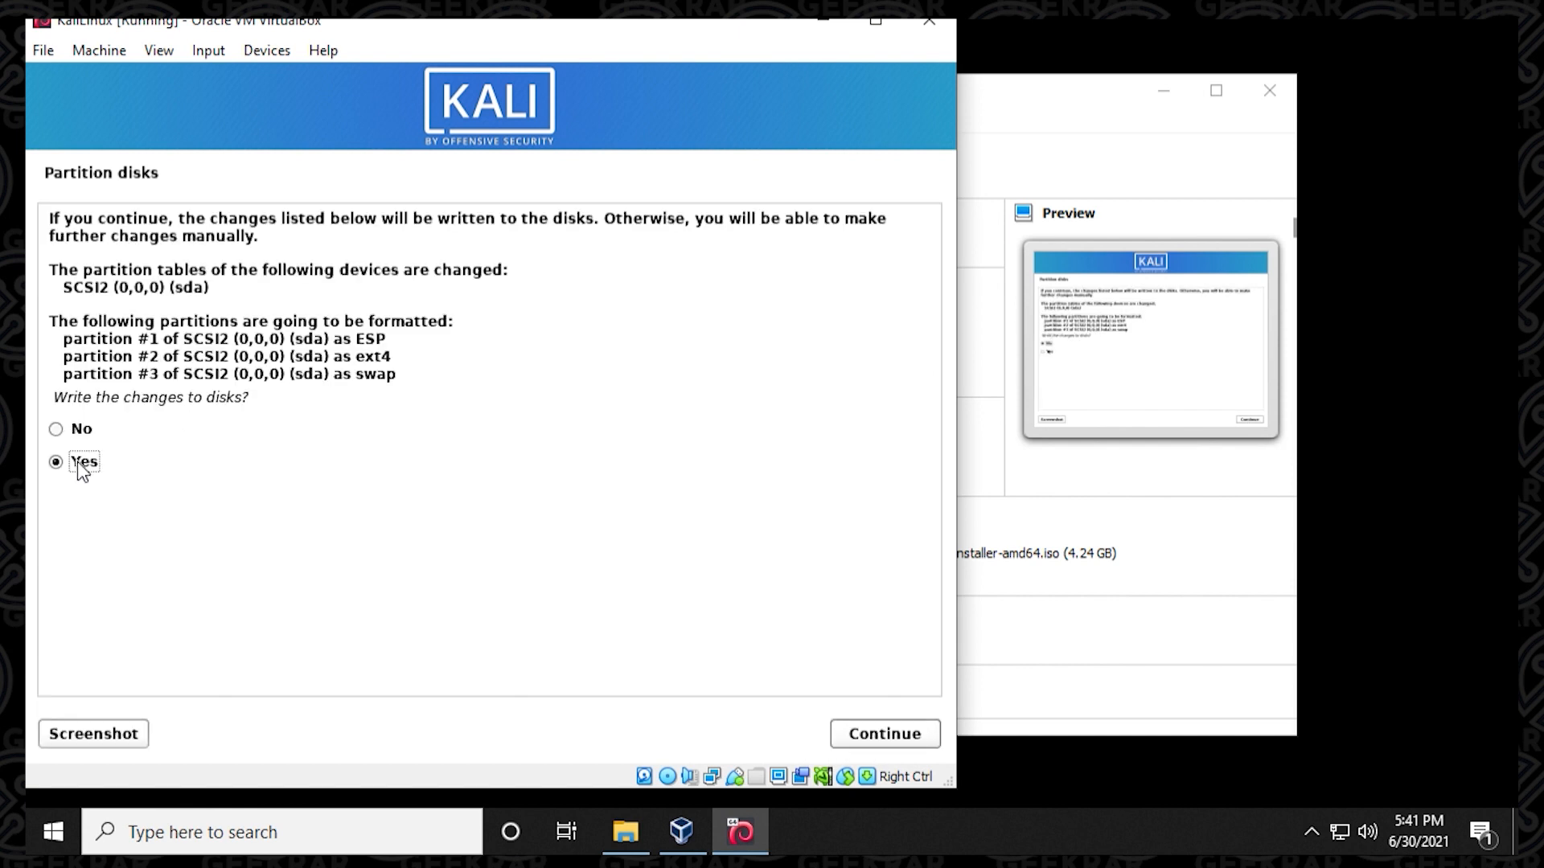
pyautogui.click(862, 736)
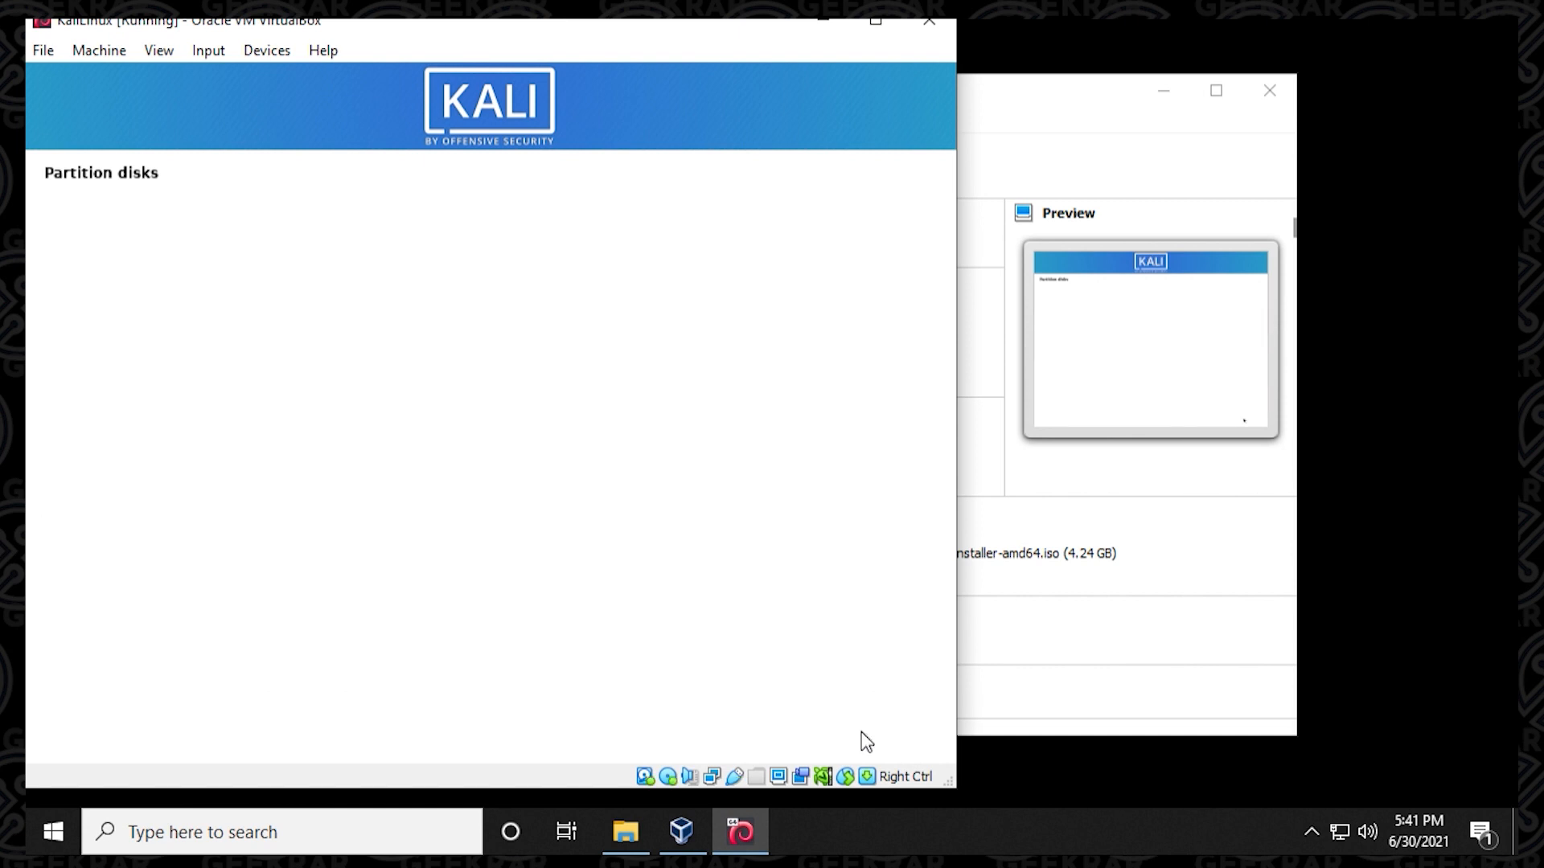